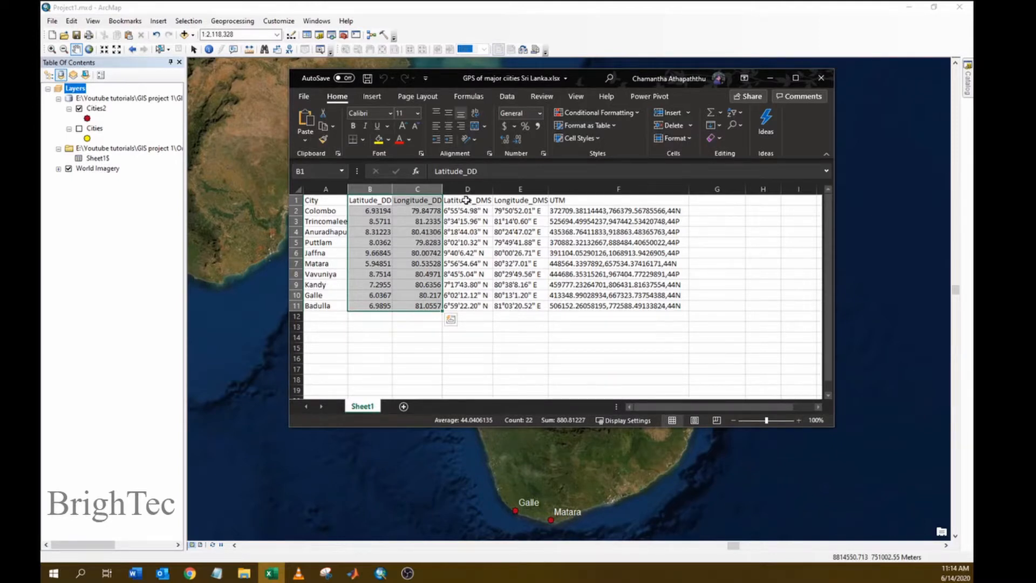
Examine the decimal-degree, degrees-minutes-seconds and UTM coordinate columns of the cities spreadsheet
{"action": "left_click_drag", "start_coordinate": [466, 200], "coordinate": [509, 306]}
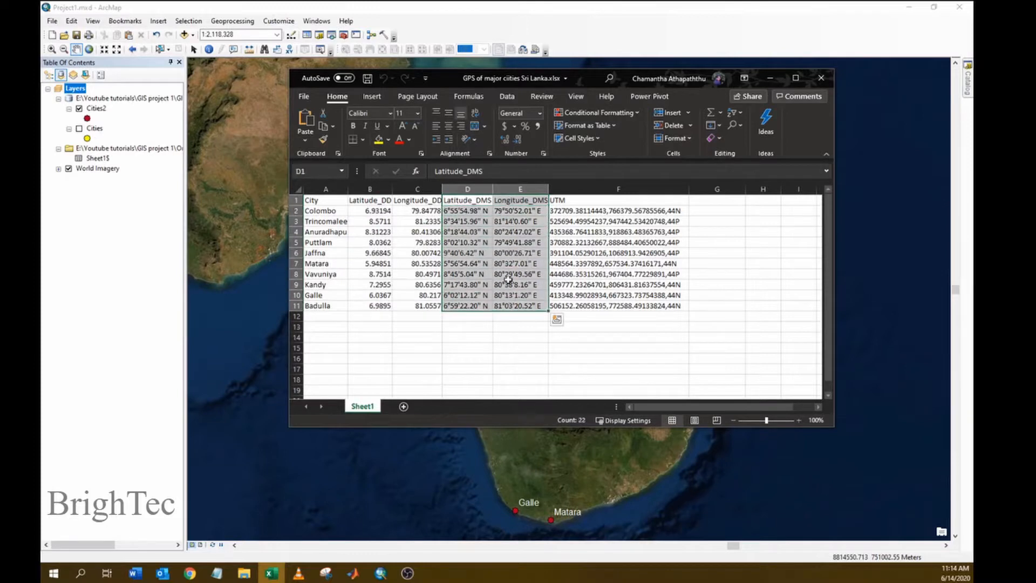
{"action": "left_click", "coordinate": [562, 202]}
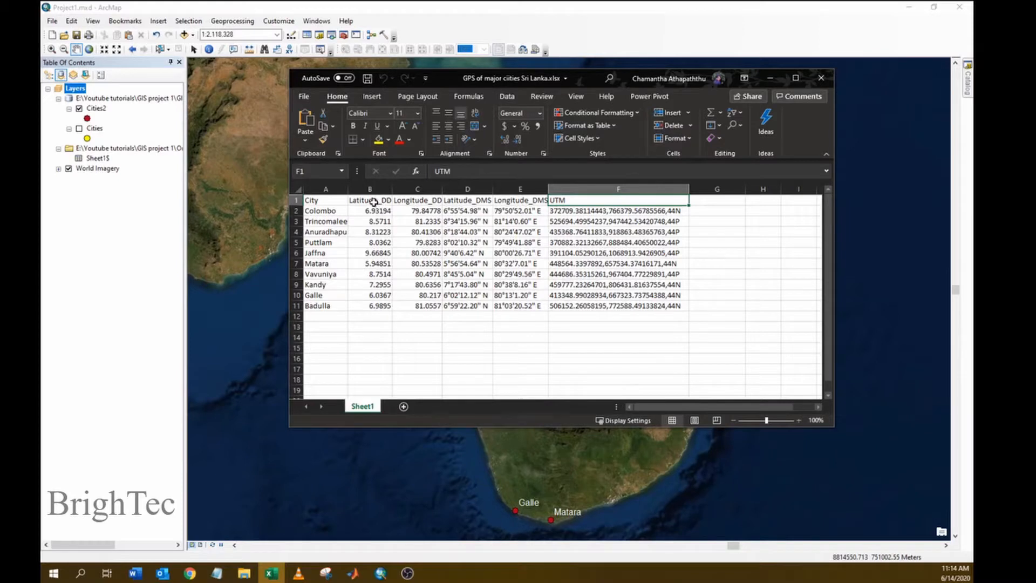
{"action": "left_click_drag", "start_coordinate": [377, 201], "coordinate": [421, 305]}
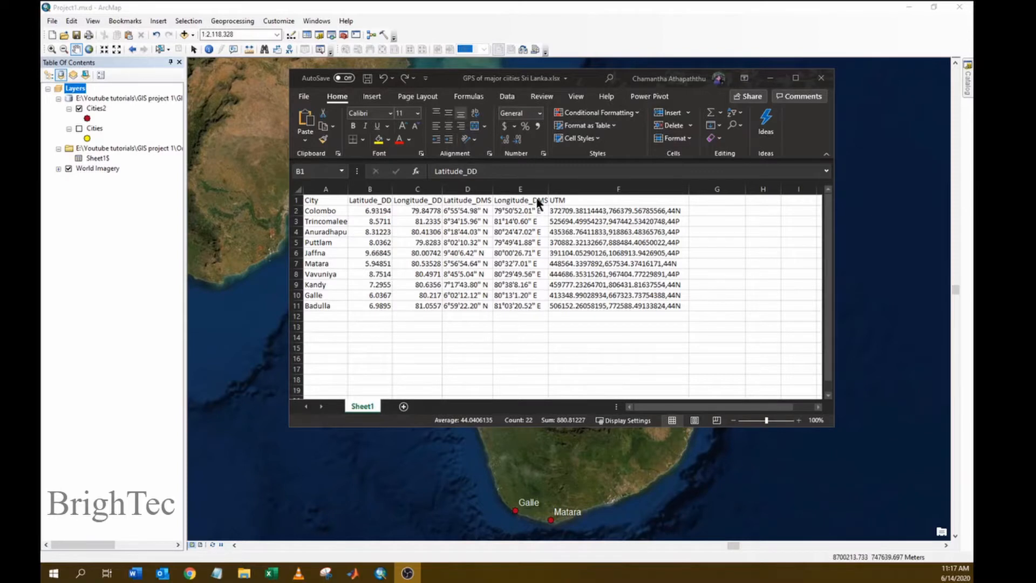
Switch to ArcMap, search for "notation" and open the Convert Coordinate Notation tool
{"action": "left_click", "coordinate": [493, 24]}
{"action": "left_click", "coordinate": [328, 24]}
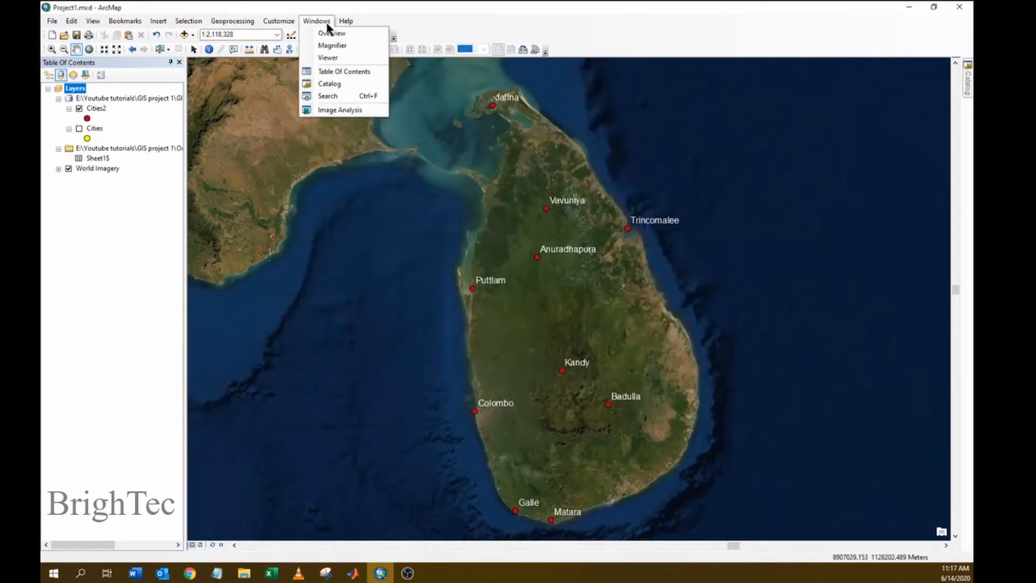
{"action": "left_click", "coordinate": [338, 96]}
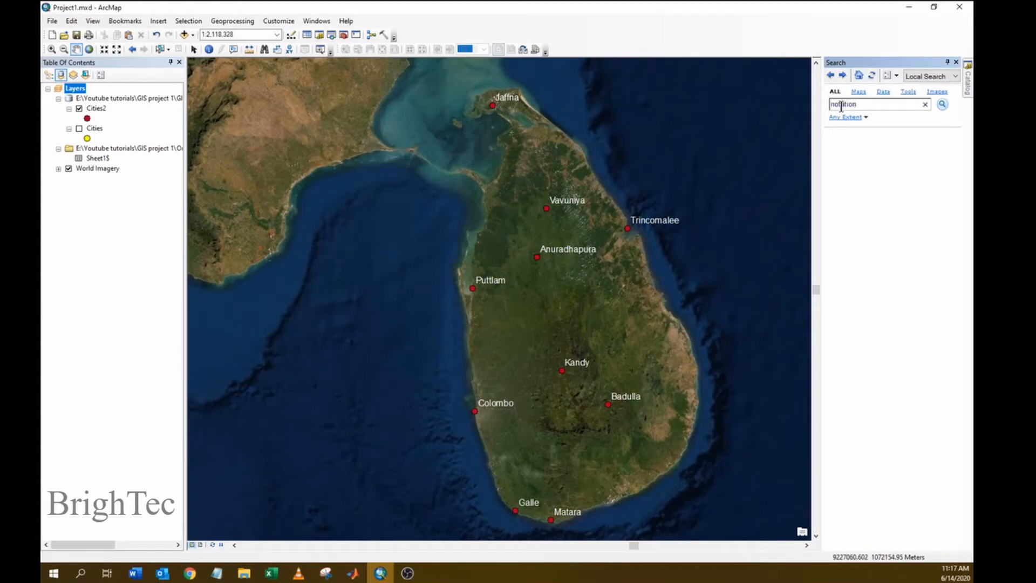
{"action": "left_click", "coordinate": [942, 105]}
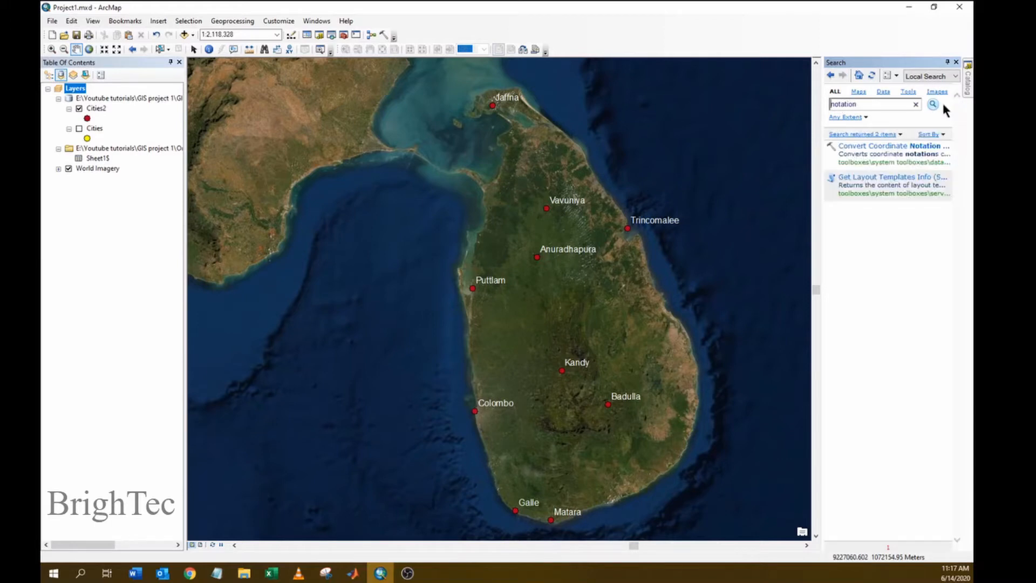
{"action": "left_click", "coordinate": [878, 148]}
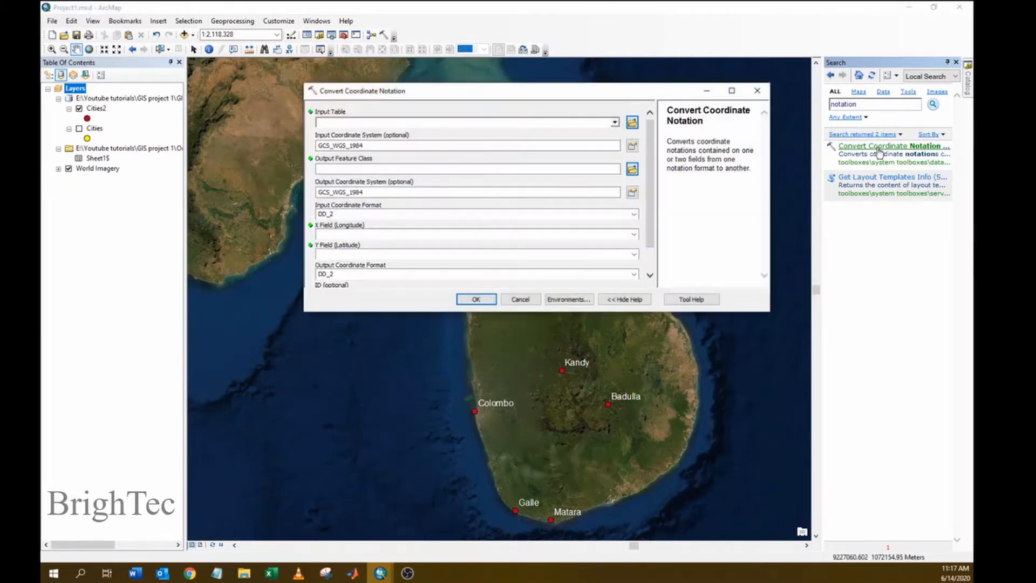
{"action": "left_click_drag", "start_coordinate": [525, 94], "coordinate": [509, 115]}
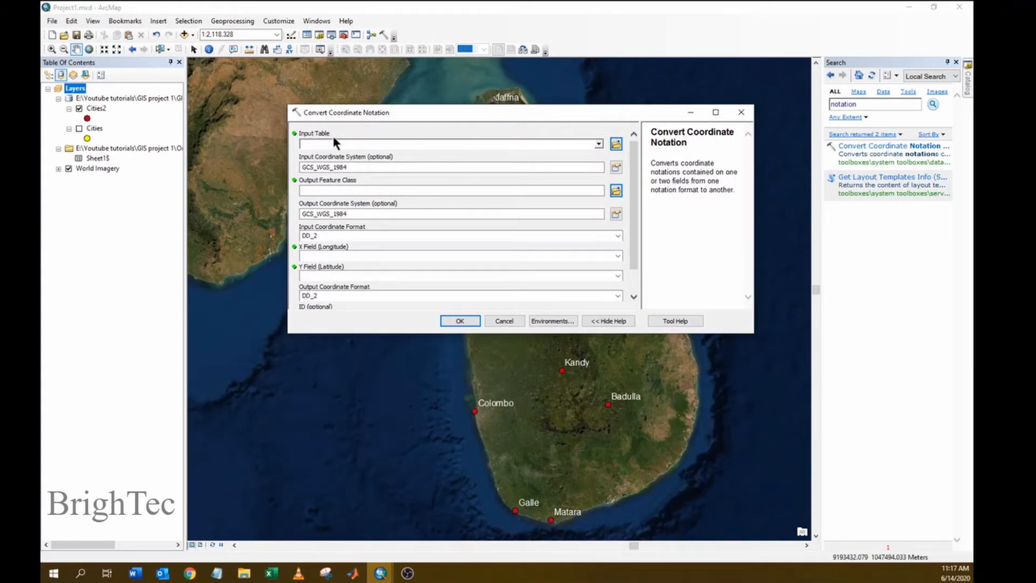
Open the attribute table of Sheet1$ and place it below the Convert Coordinate Notation dialog
{"action": "left_click", "coordinate": [99, 159]}
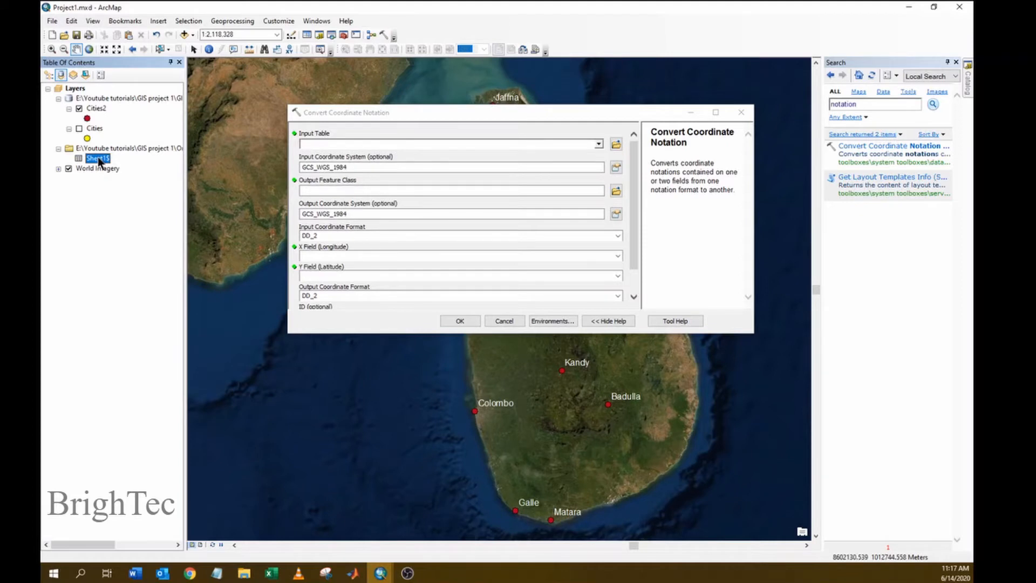
{"action": "right_click", "coordinate": [99, 161]}
{"action": "left_click", "coordinate": [125, 172]}
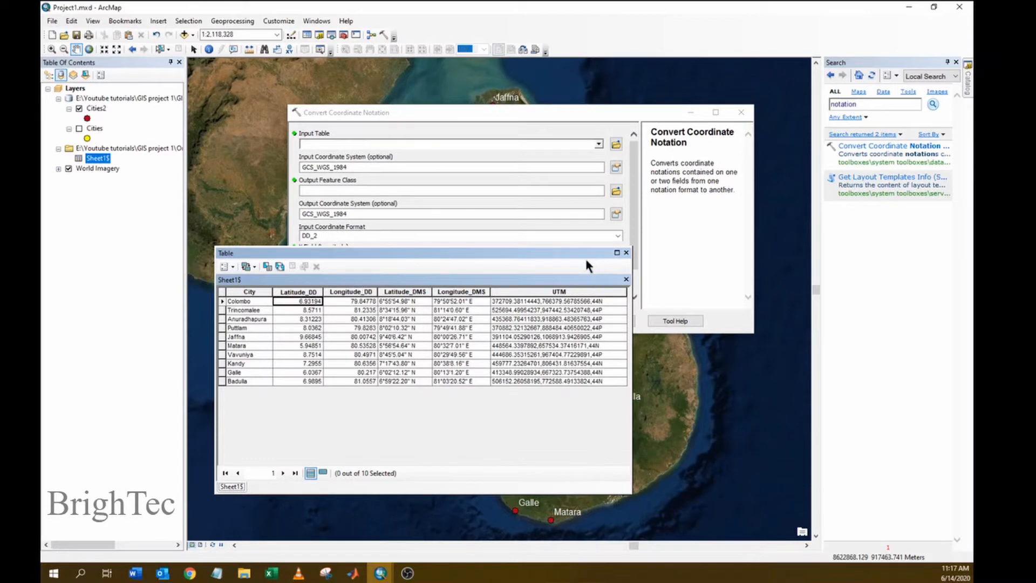
{"action": "left_click_drag", "start_coordinate": [573, 257], "coordinate": [615, 372]}
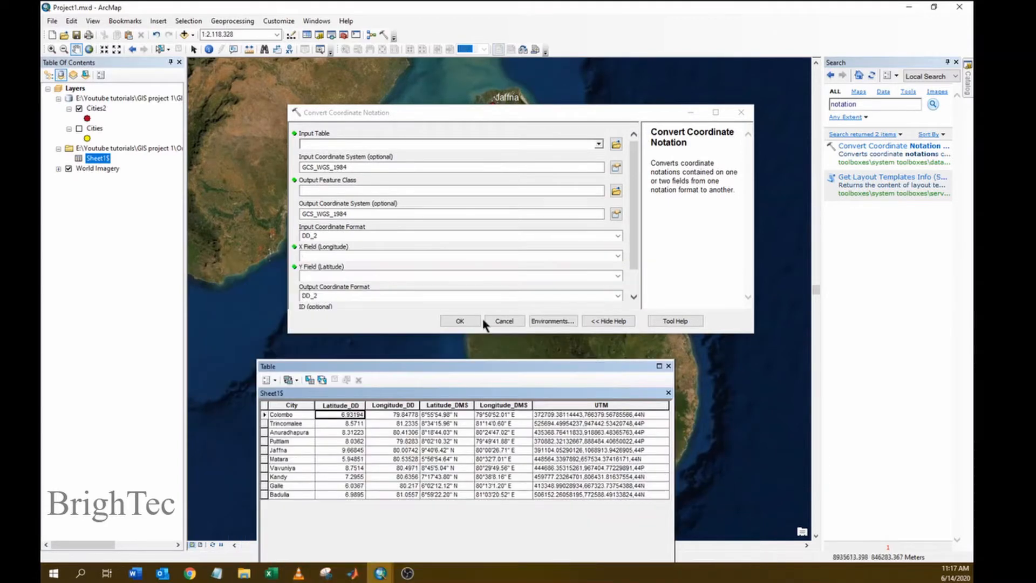
Choose Sheet1$ as the input table and keep GCS_WGS_1984 as the input coordinate system
{"action": "left_click", "coordinate": [599, 145]}
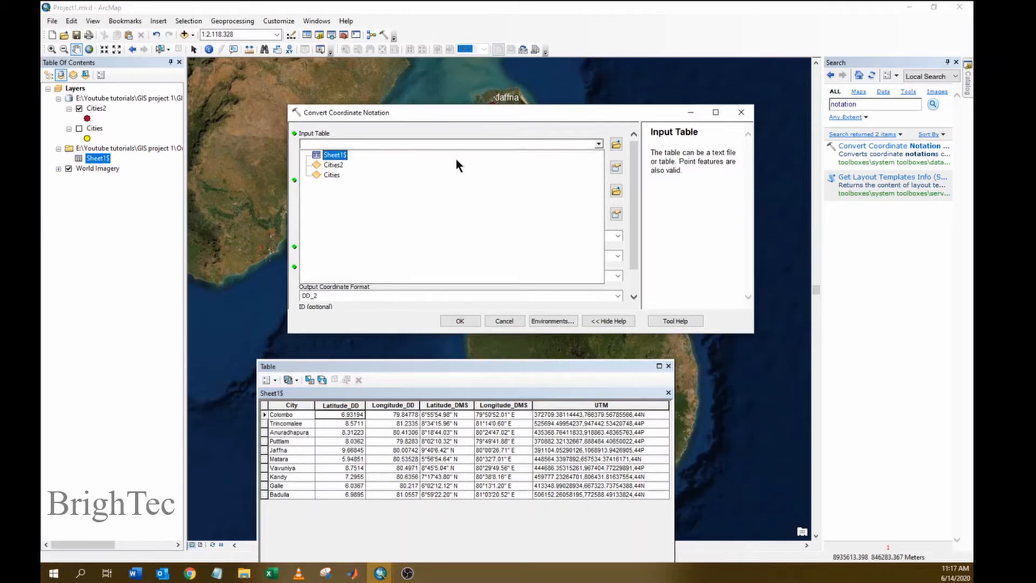
{"action": "left_click", "coordinate": [603, 143]}
{"action": "left_click", "coordinate": [603, 144]}
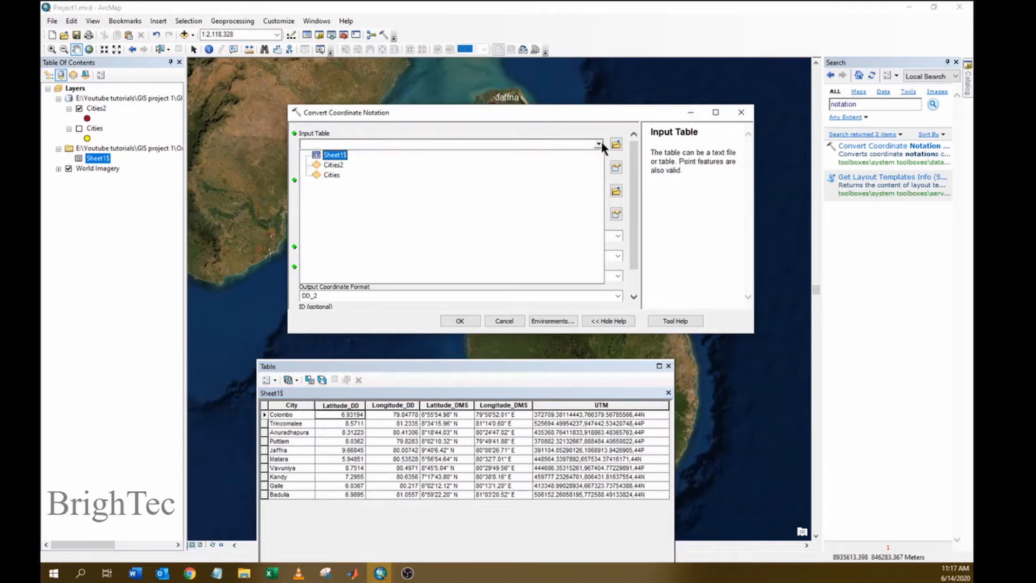
{"action": "left_click", "coordinate": [332, 156]}
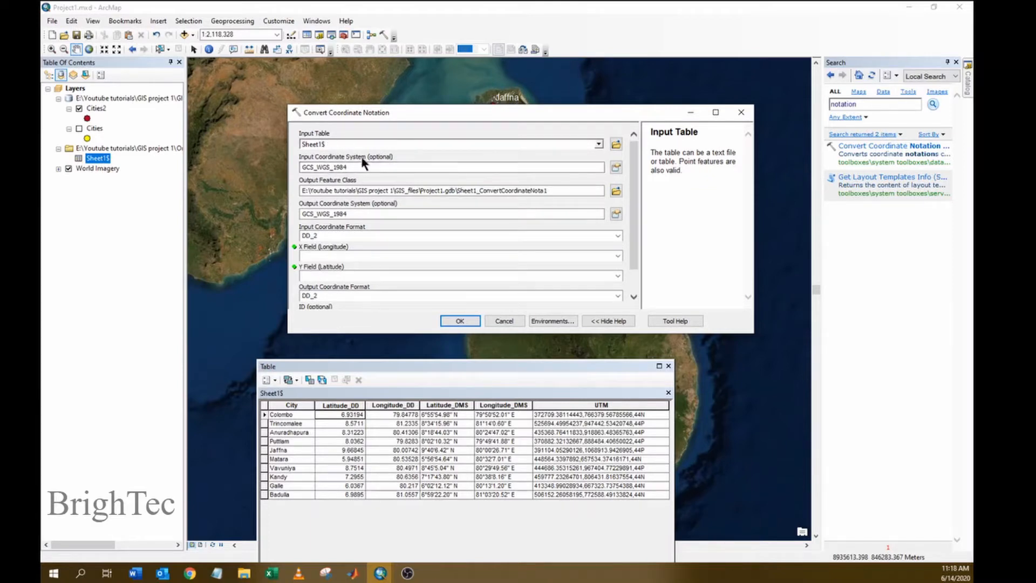
{"action": "left_click", "coordinate": [353, 167]}
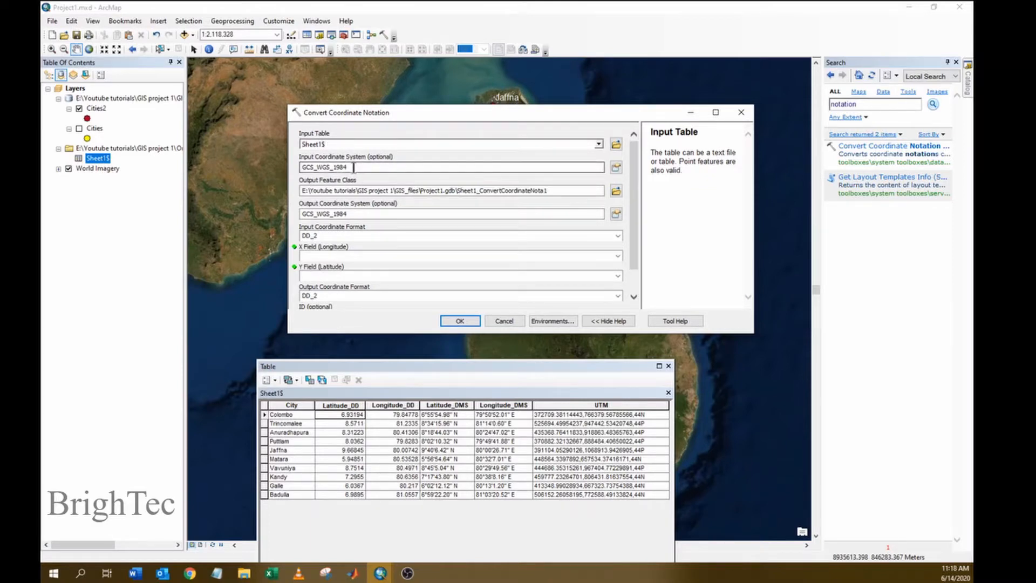
{"action": "left_click", "coordinate": [353, 168]}
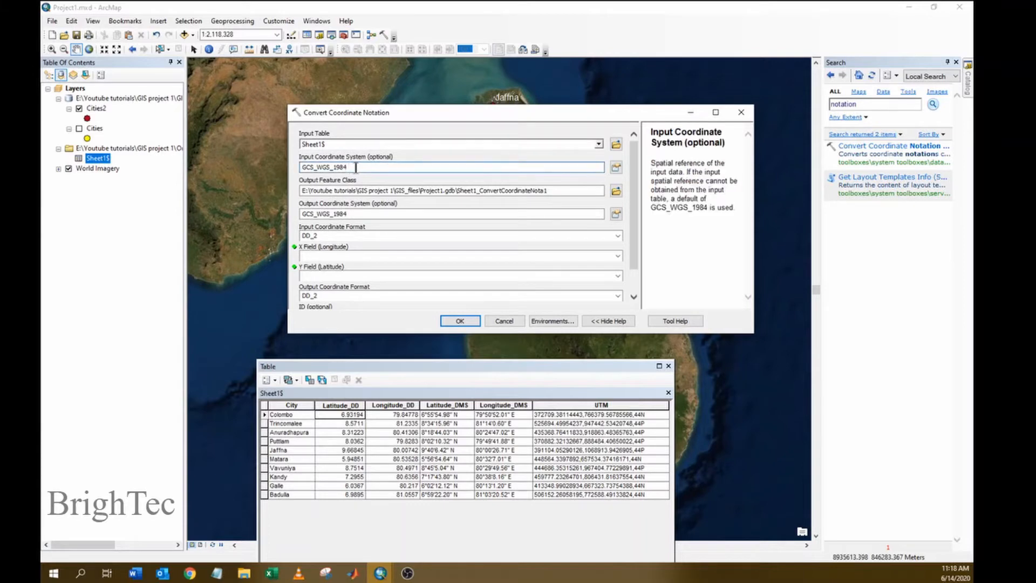
{"action": "left_click_drag", "start_coordinate": [353, 167], "coordinate": [319, 167]}
Set the output feature class to Cities3 in Project1.gdb
{"action": "left_click", "coordinate": [400, 190]}
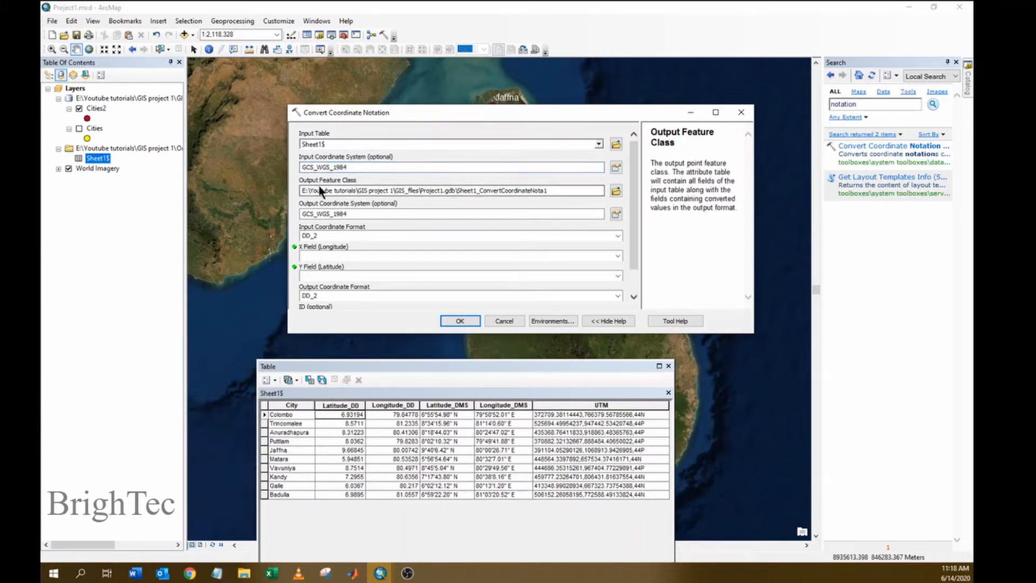
{"action": "left_click", "coordinate": [354, 190]}
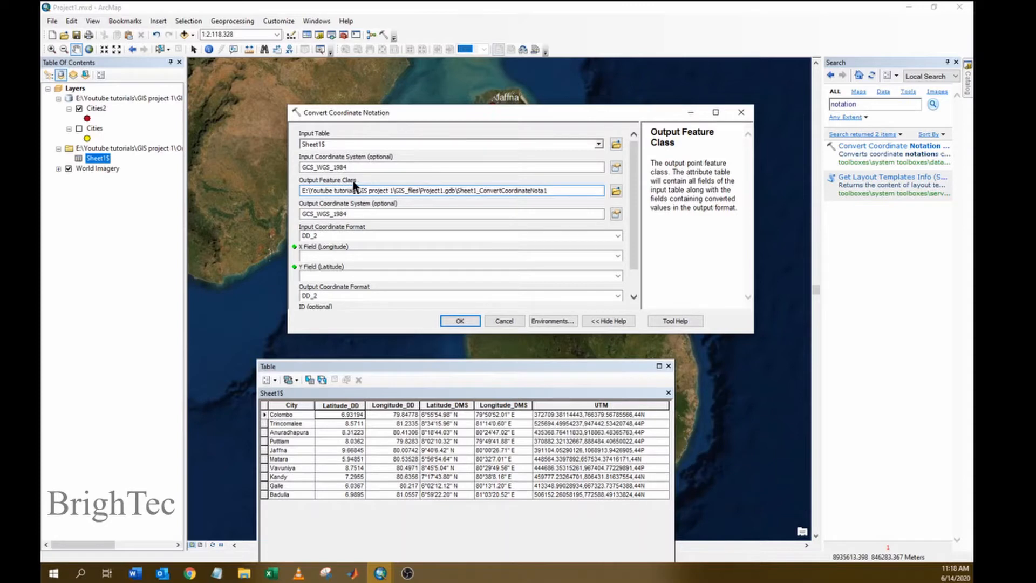
{"action": "left_click", "coordinate": [615, 191]}
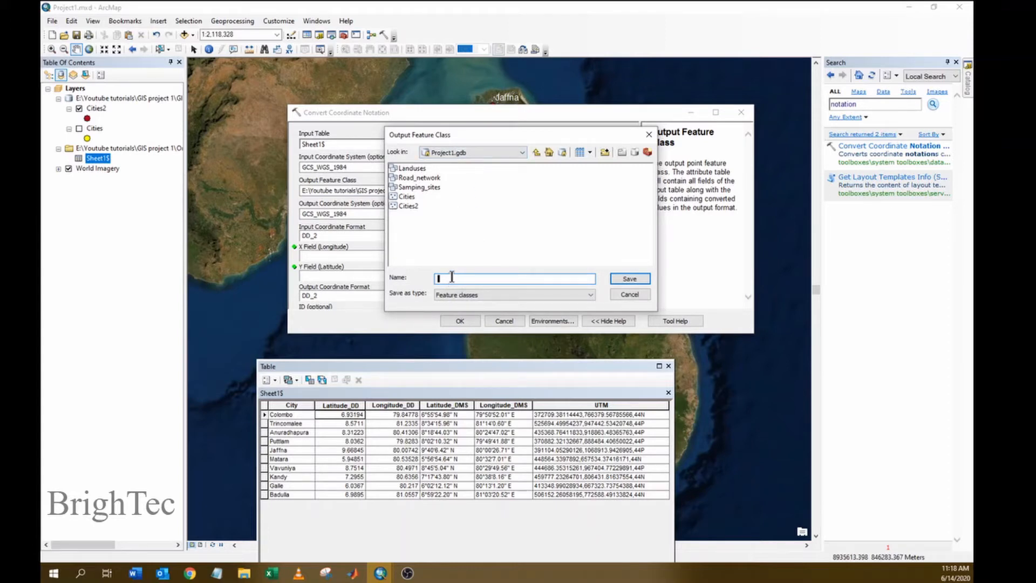
{"action": "type", "text": "Cities3"}
{"action": "left_click", "coordinate": [631, 278]}
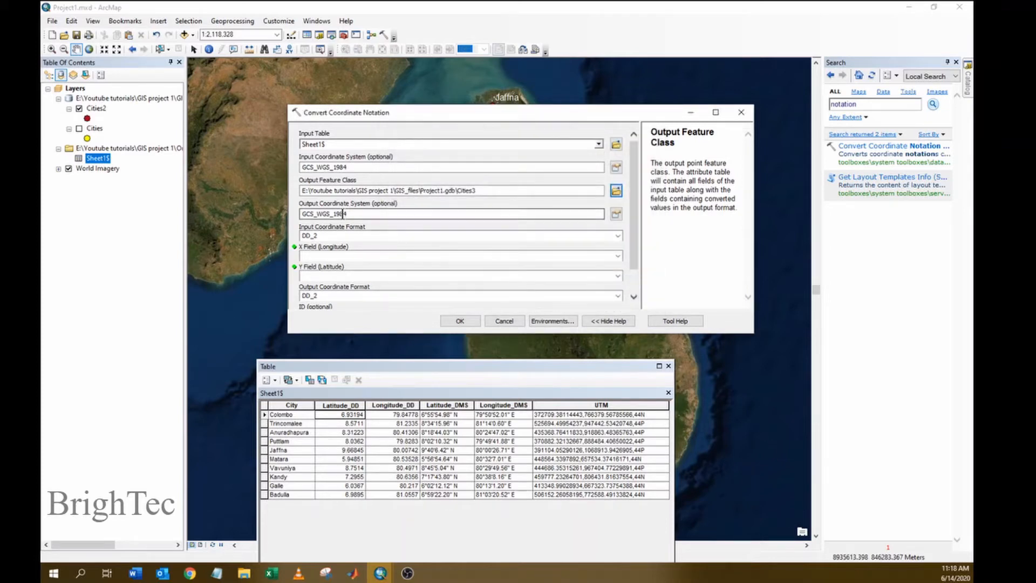
Compare the input and output coordinate system settings and read their help descriptions
{"action": "left_click", "coordinate": [350, 214]}
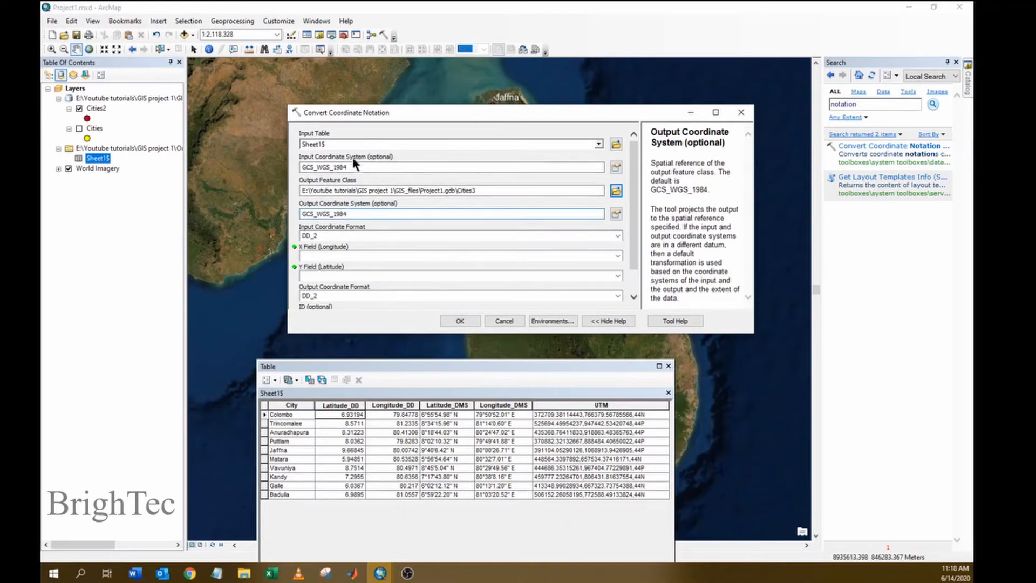
{"action": "left_click", "coordinate": [348, 166]}
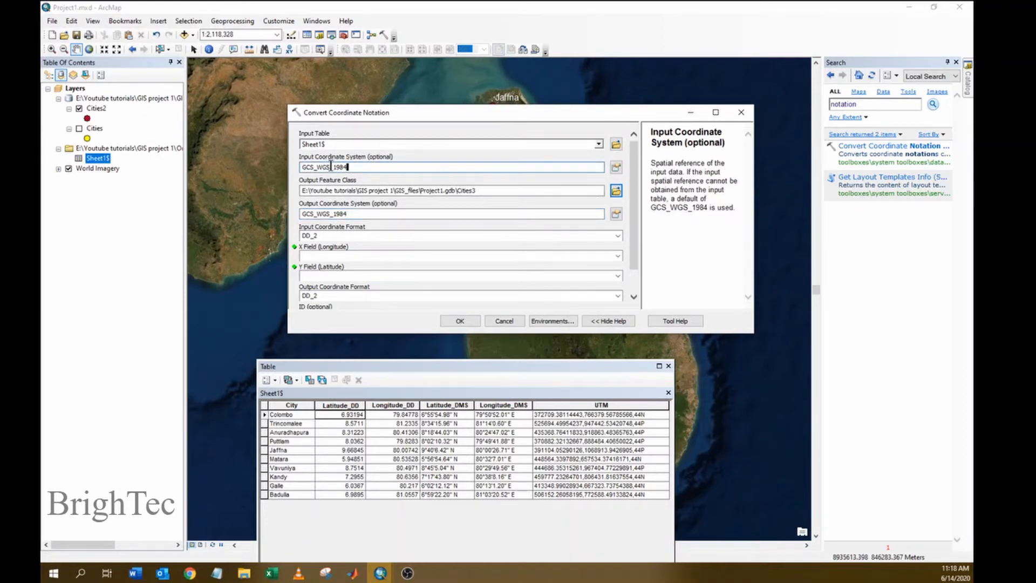
{"action": "left_click", "coordinate": [350, 214]}
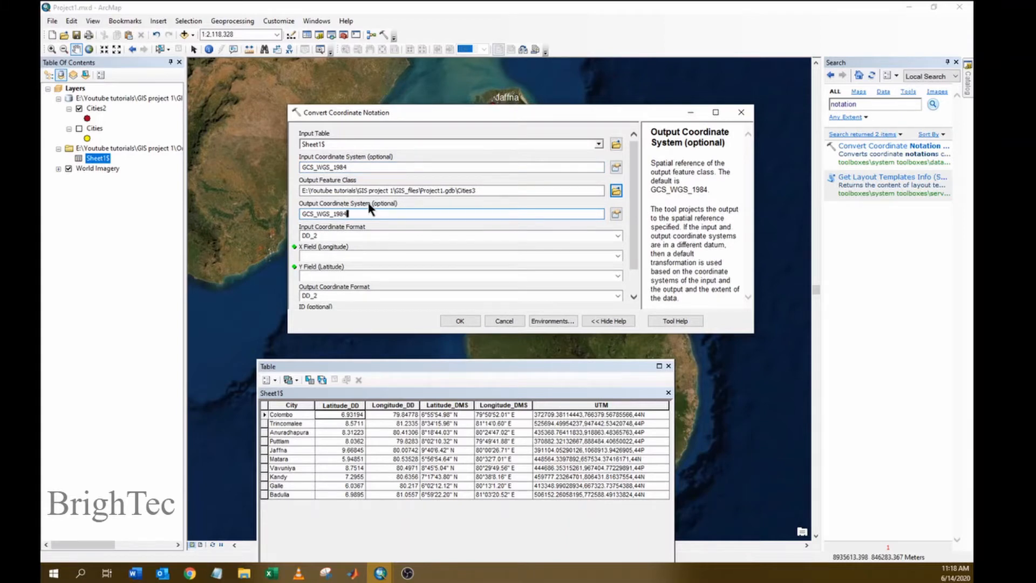
Review the available input coordinate formats and their descriptions in the tool dialog's help
{"action": "left_click", "coordinate": [346, 234]}
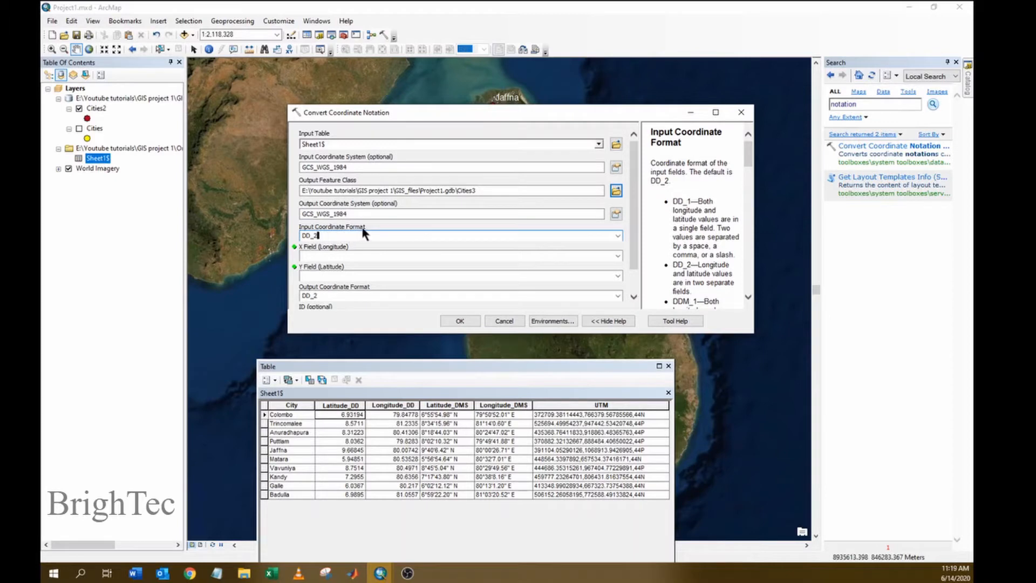
{"action": "left_click", "coordinate": [605, 322]}
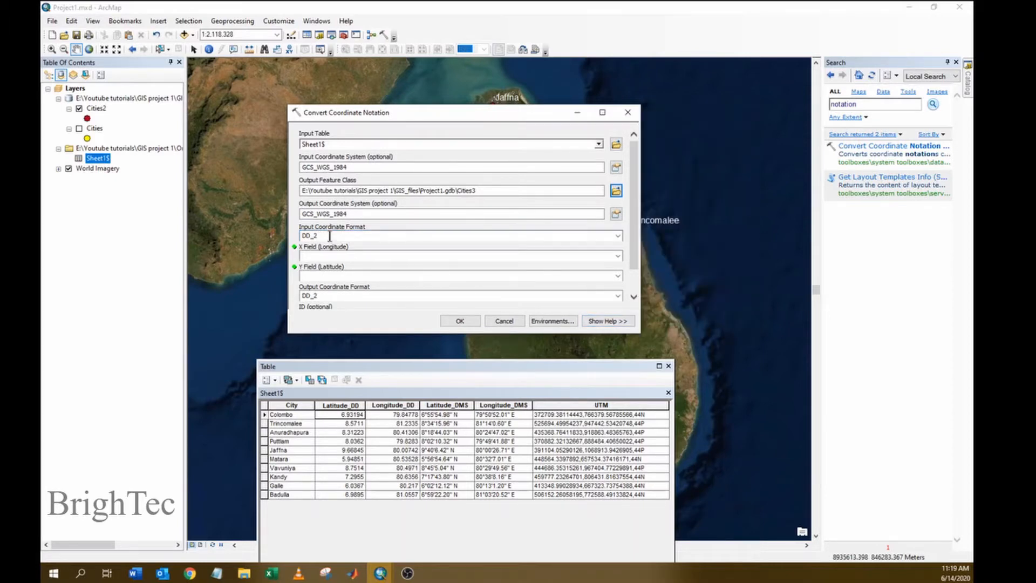
{"action": "left_click", "coordinate": [619, 236]}
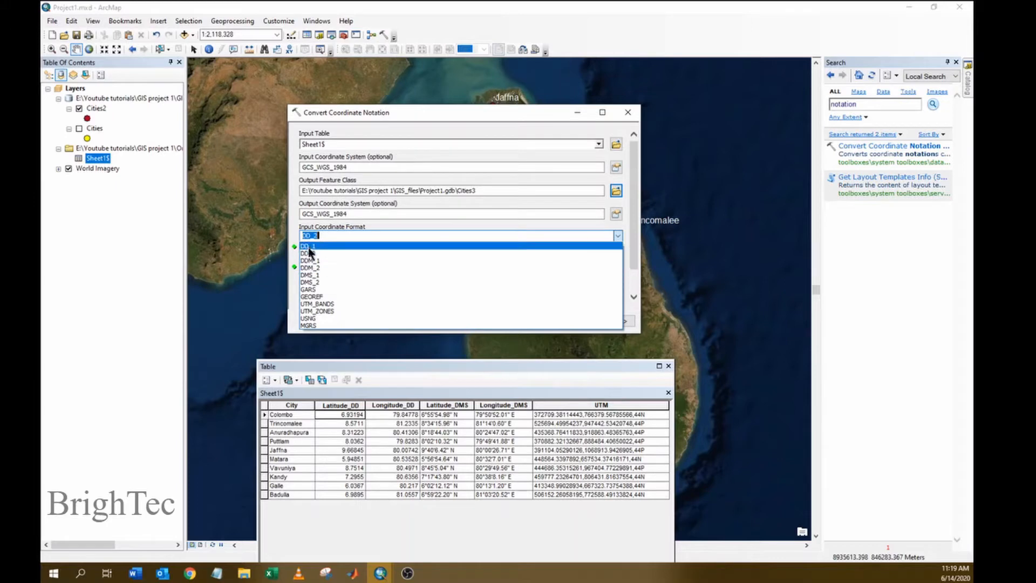
{"action": "left_click", "coordinate": [294, 285]}
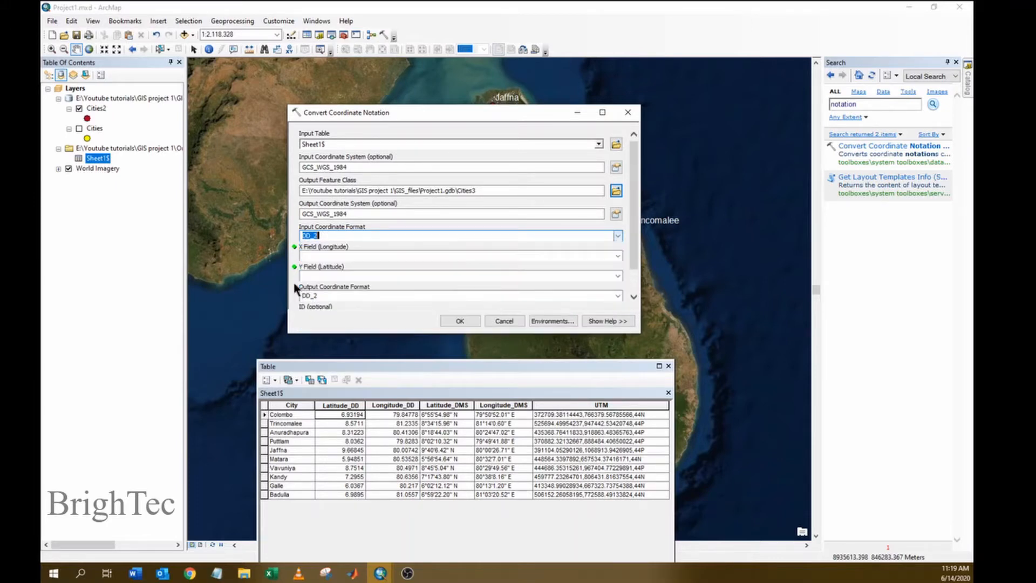
{"action": "left_click", "coordinate": [604, 324]}
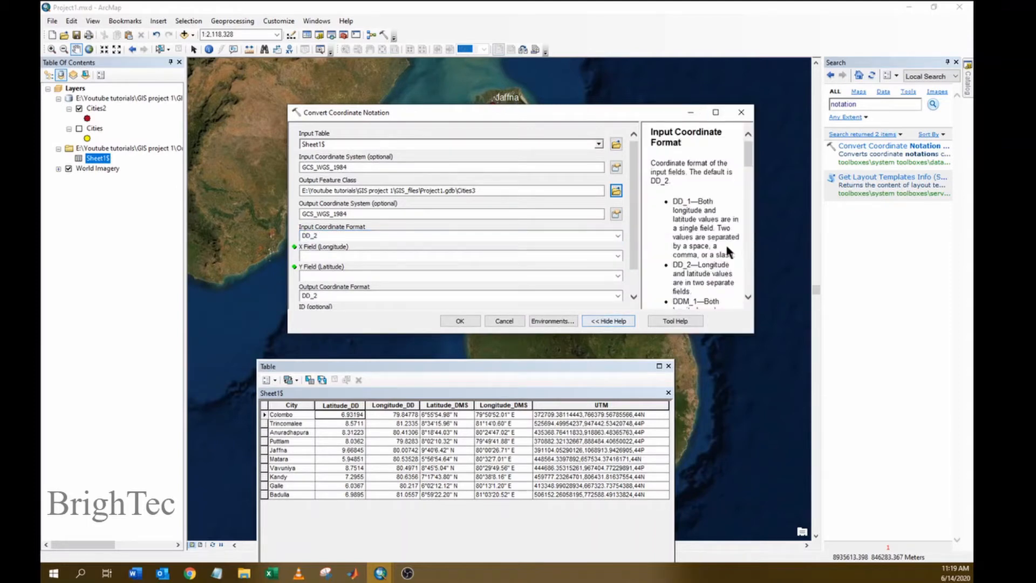
{"action": "scroll", "coordinate": [732, 172], "scroll_direction": "down", "scroll_amount": 5}
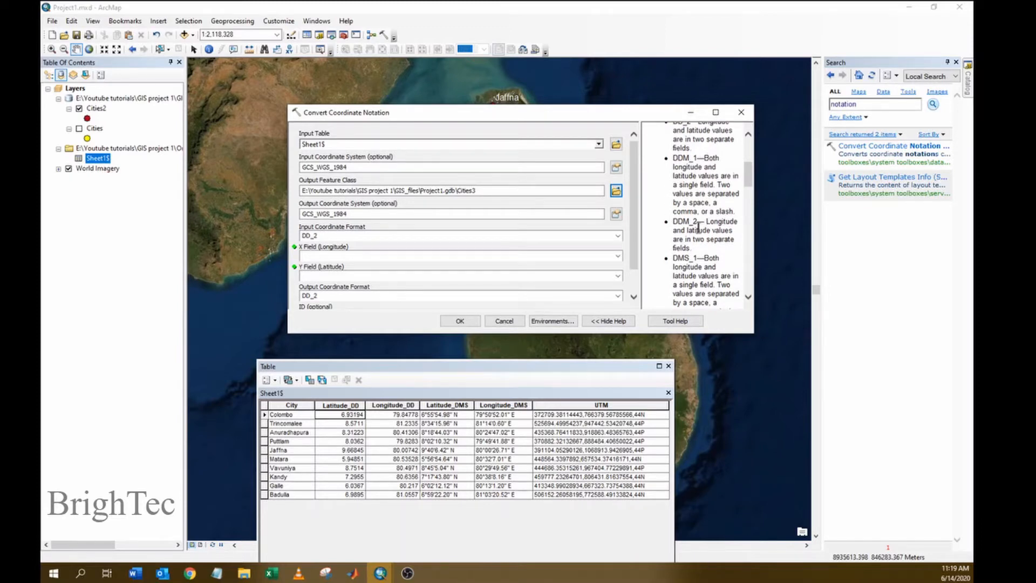
Read the supported notation formats, especially DD and DMS, in the tool's full help page, and close the page
{"action": "left_click", "coordinate": [677, 322]}
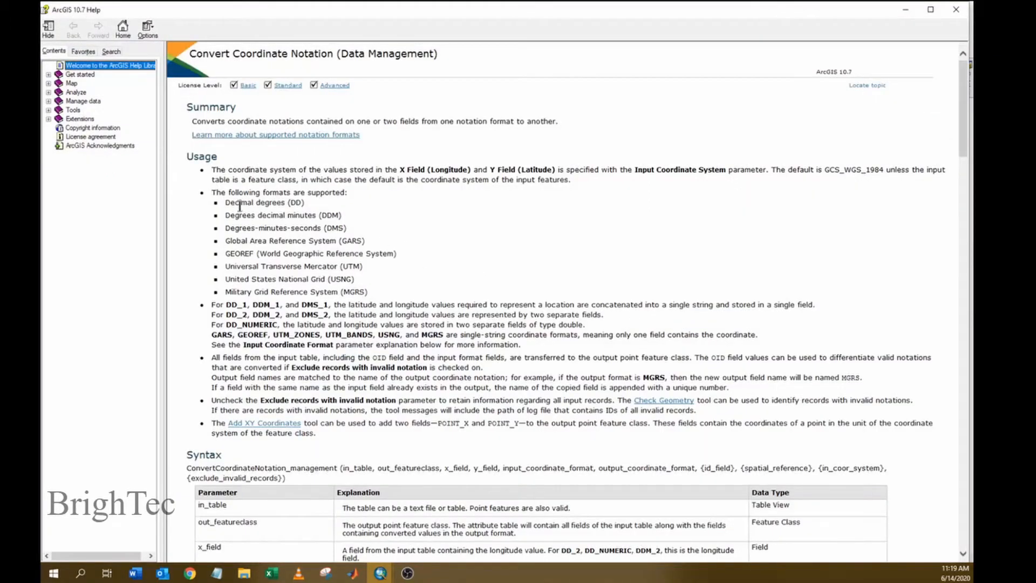
{"action": "left_click_drag", "start_coordinate": [225, 202], "coordinate": [375, 291]}
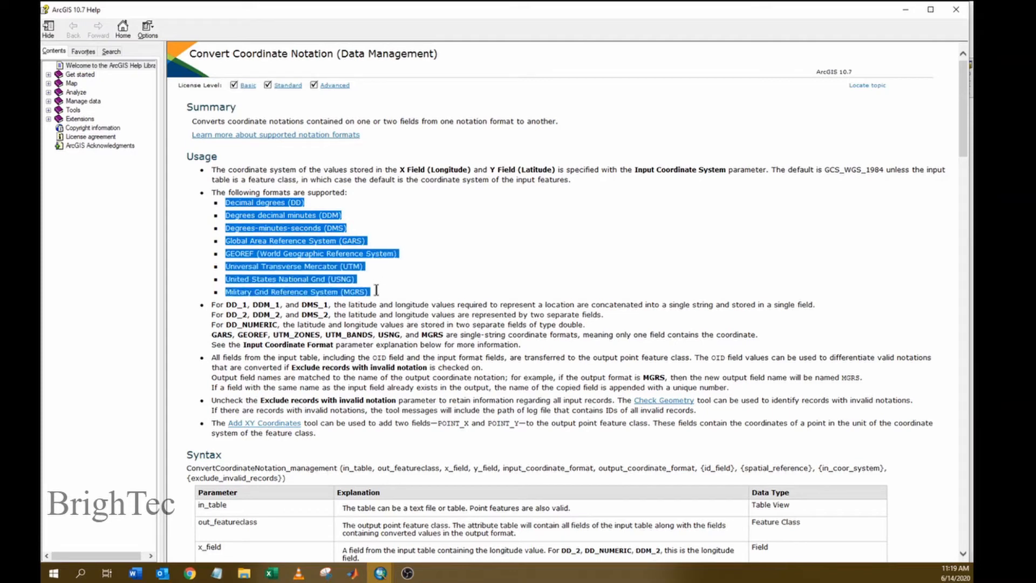
{"action": "left_click", "coordinate": [292, 198]}
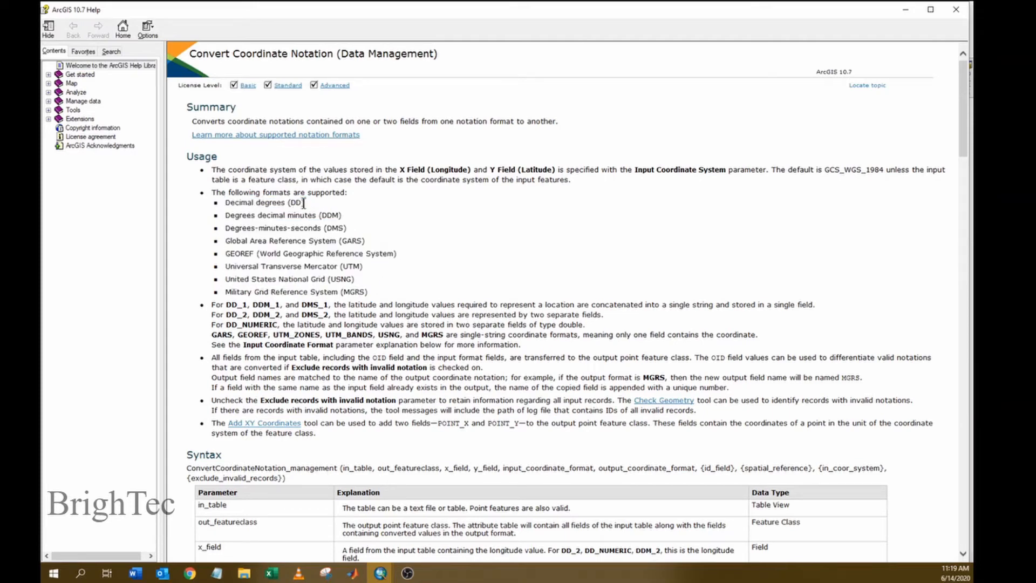
{"action": "left_click_drag", "start_coordinate": [224, 202], "coordinate": [325, 201]}
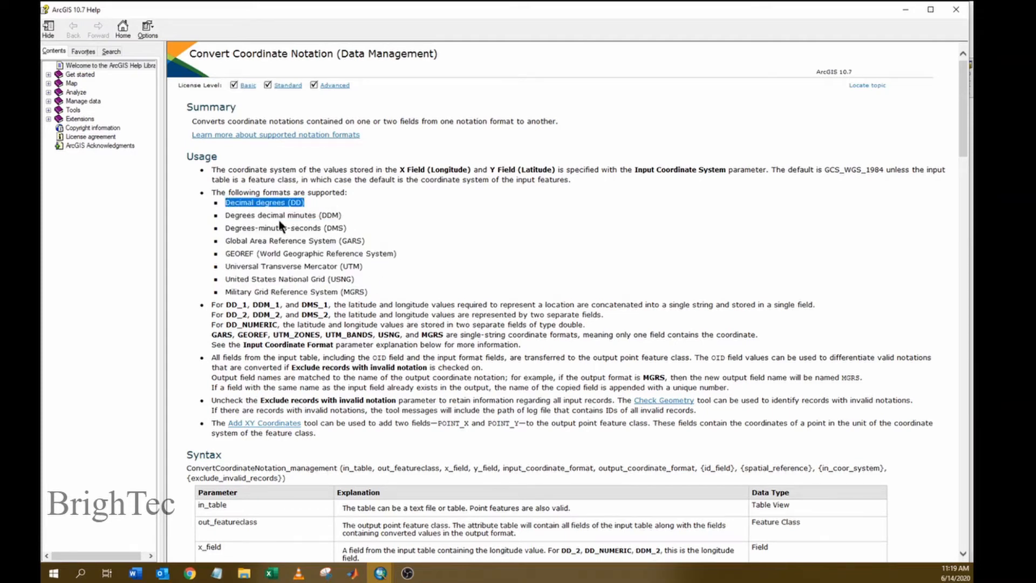
{"action": "left_click_drag", "start_coordinate": [226, 228], "coordinate": [348, 228]}
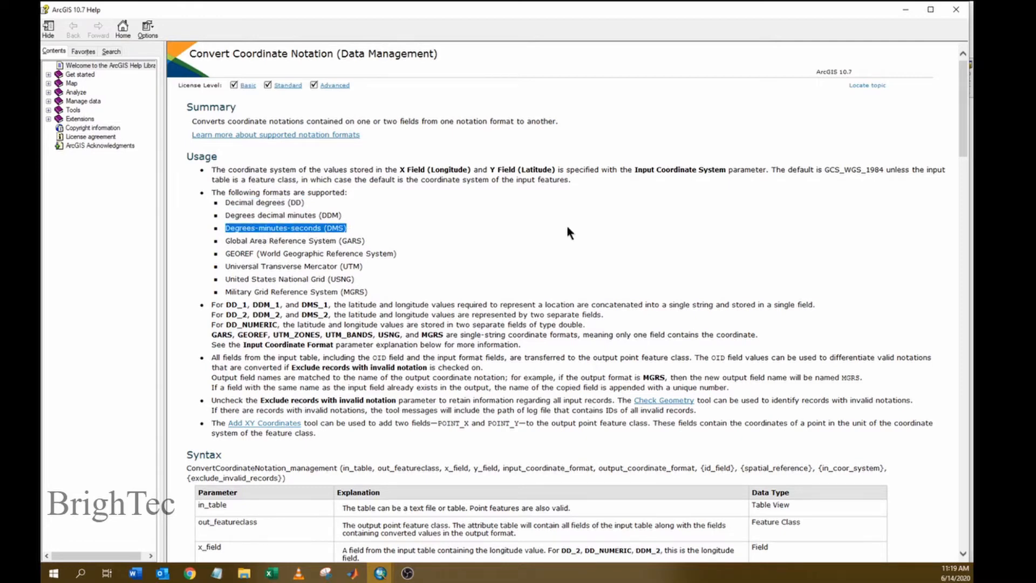
{"action": "left_click", "coordinate": [953, 10]}
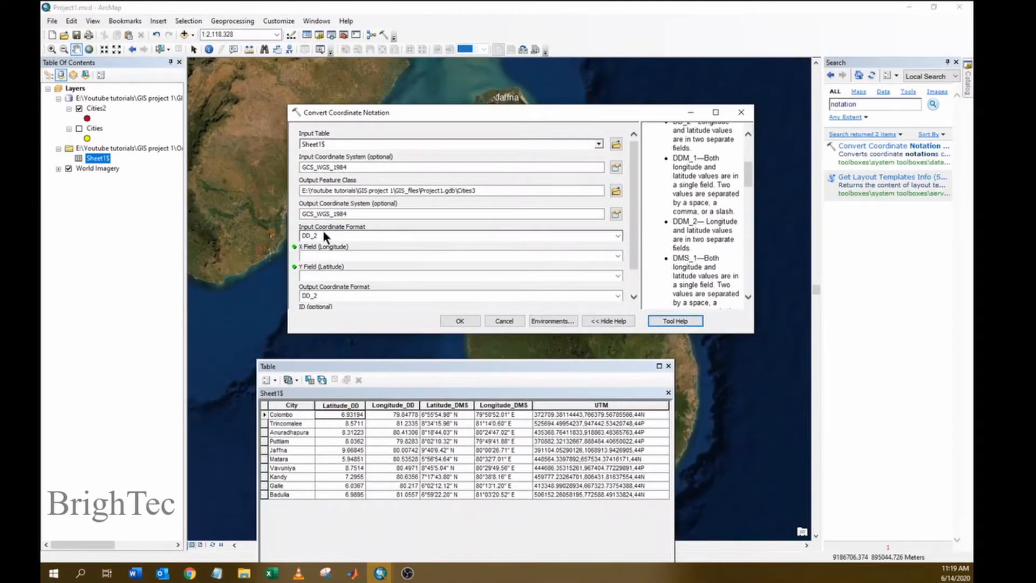
Compare the table's DMS columns with the DMS_1 and DMS_2 help descriptions, and set the input coordinate format to DMS_2
{"action": "left_click_drag", "start_coordinate": [440, 405], "coordinate": [497, 408]}
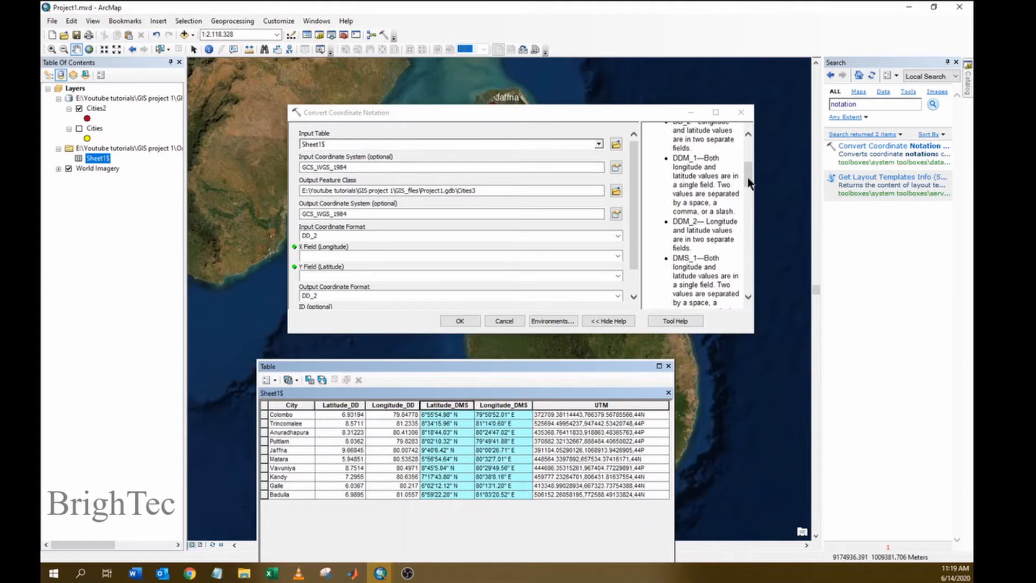
{"action": "left_click_drag", "start_coordinate": [752, 178], "coordinate": [752, 190]}
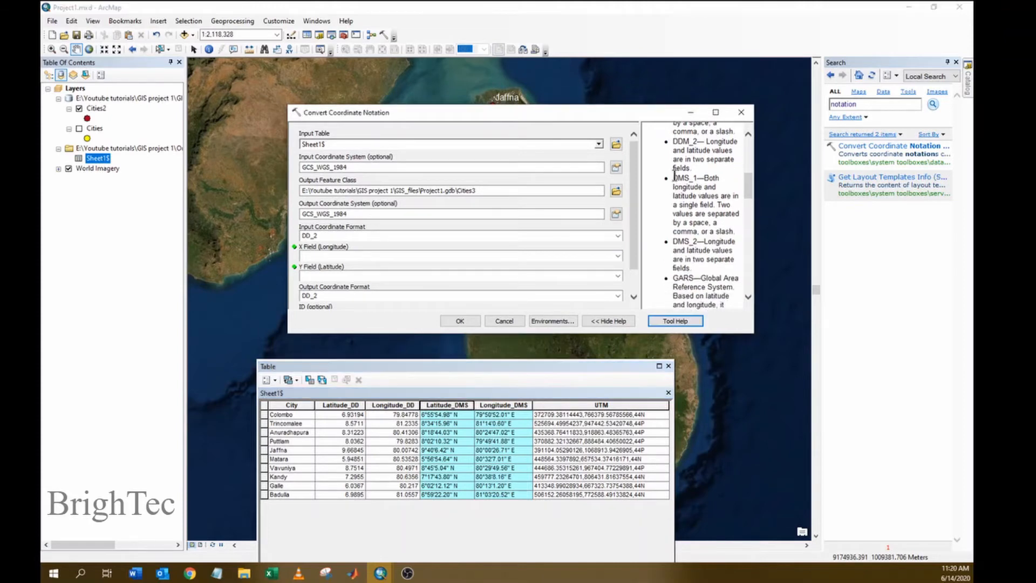
{"action": "left_click_drag", "start_coordinate": [672, 178], "coordinate": [697, 178]}
{"action": "left_click_drag", "start_coordinate": [673, 240], "coordinate": [697, 239]}
{"action": "left_click", "coordinate": [707, 250]}
{"action": "left_click_drag", "start_coordinate": [703, 241], "coordinate": [718, 265]}
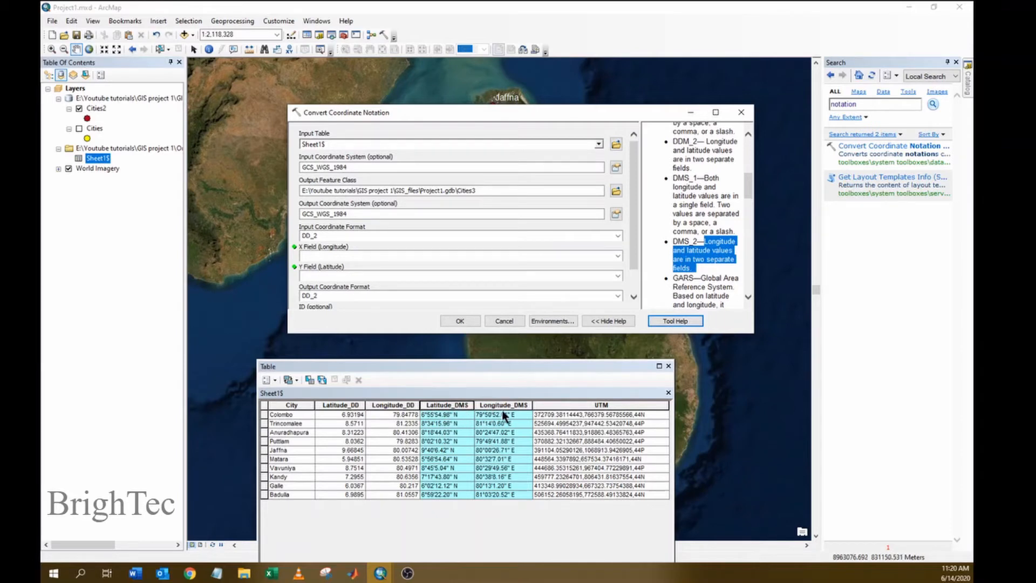
{"action": "left_click", "coordinate": [617, 235]}
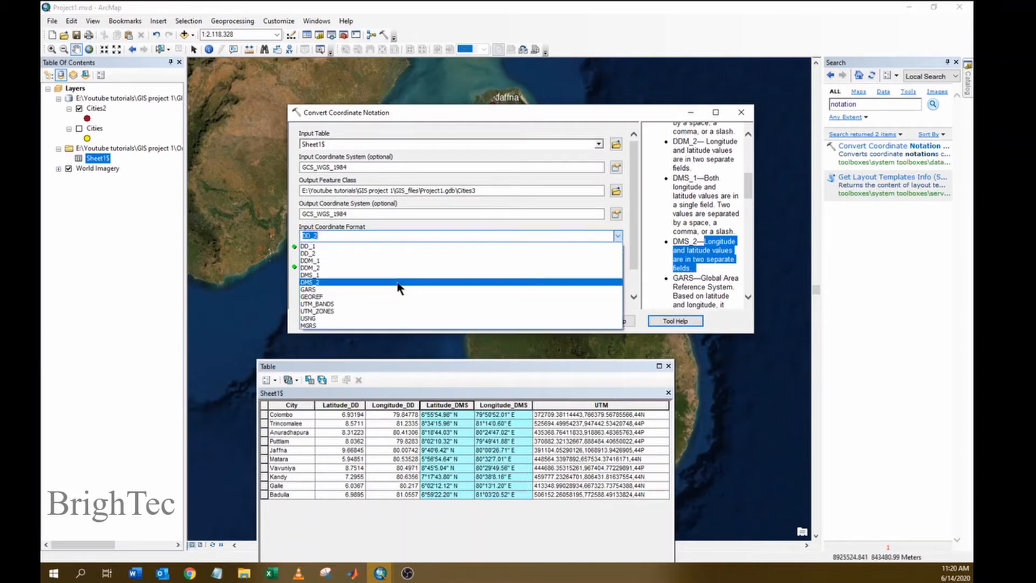
{"action": "left_click", "coordinate": [318, 283]}
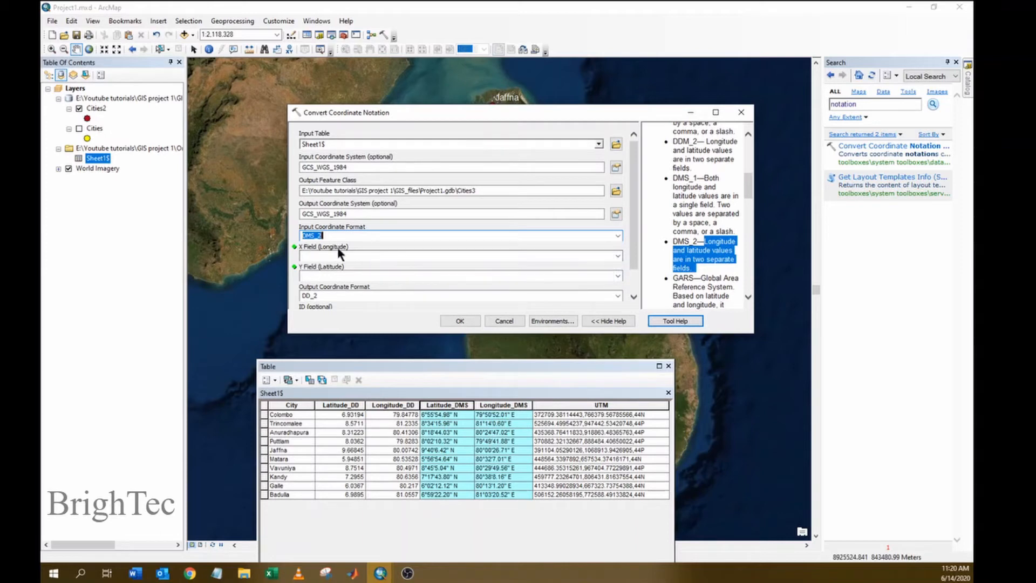
Set the X field (longitude) to Longitude_DMS and the Y field (latitude) to Latitude_DMS
{"action": "left_click", "coordinate": [617, 256]}
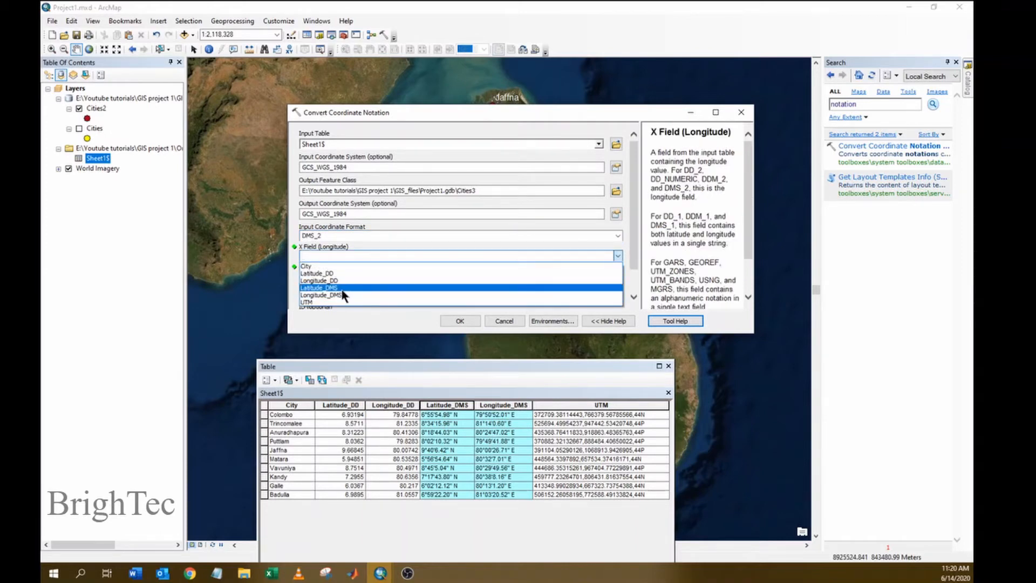
{"action": "left_click", "coordinate": [329, 295]}
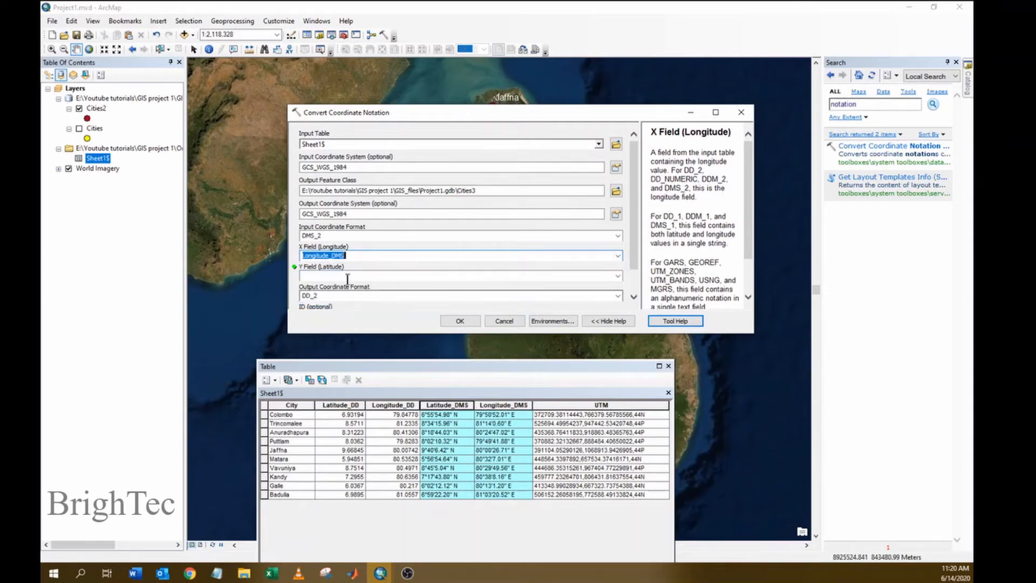
{"action": "left_click", "coordinate": [618, 277]}
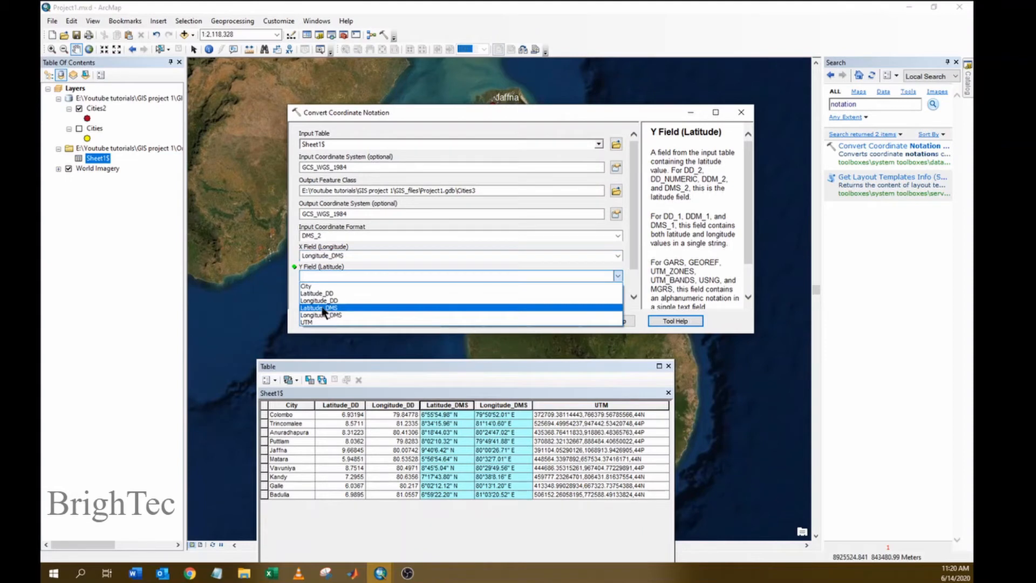
{"action": "left_click", "coordinate": [327, 310]}
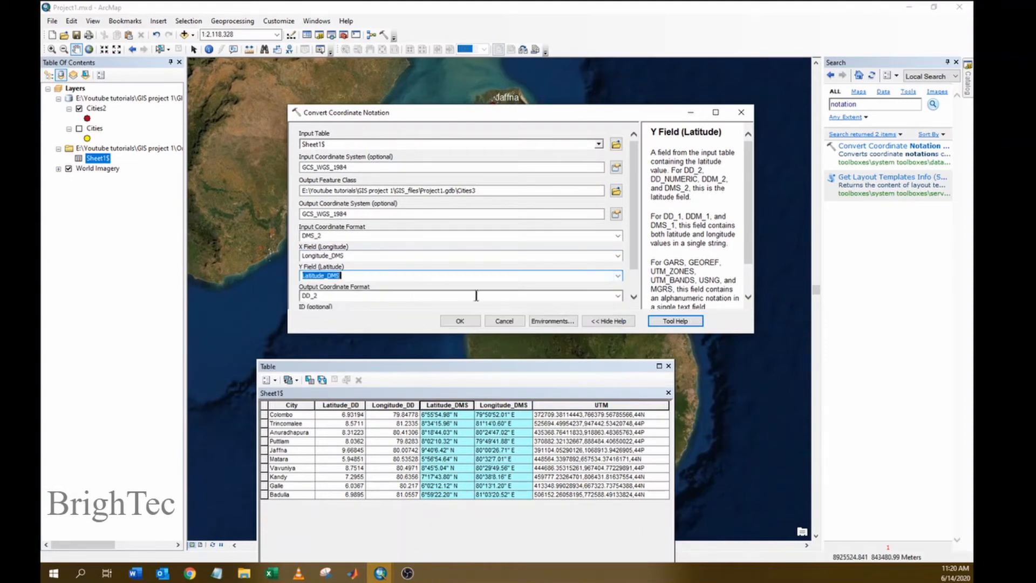
Check the output format's help against the table's decimal degree columns, choose DD_2 as the output coordinate format and run the conversion
{"action": "left_click_drag", "start_coordinate": [631, 267], "coordinate": [634, 285]}
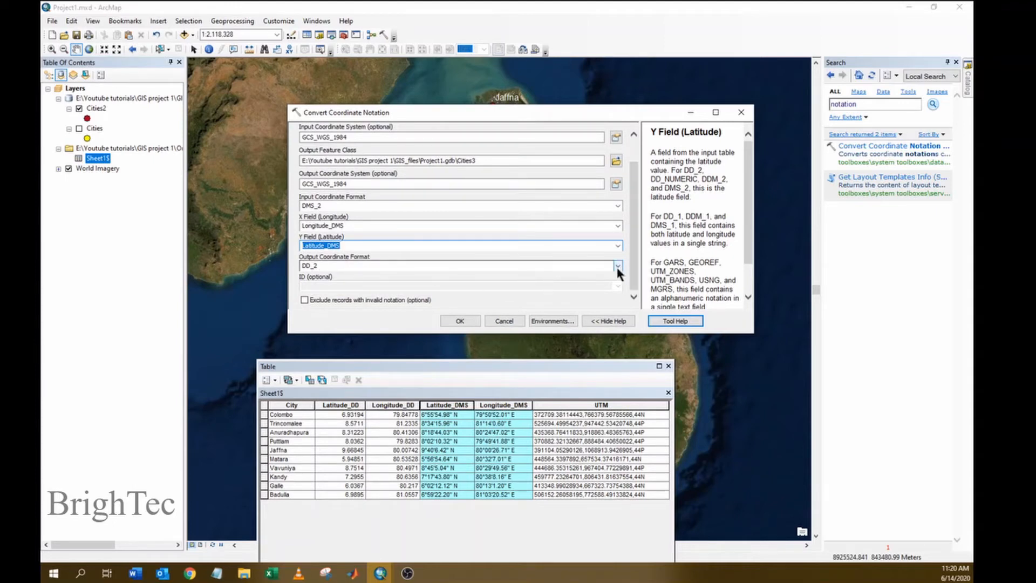
{"action": "left_click_drag", "start_coordinate": [352, 404], "coordinate": [389, 405]}
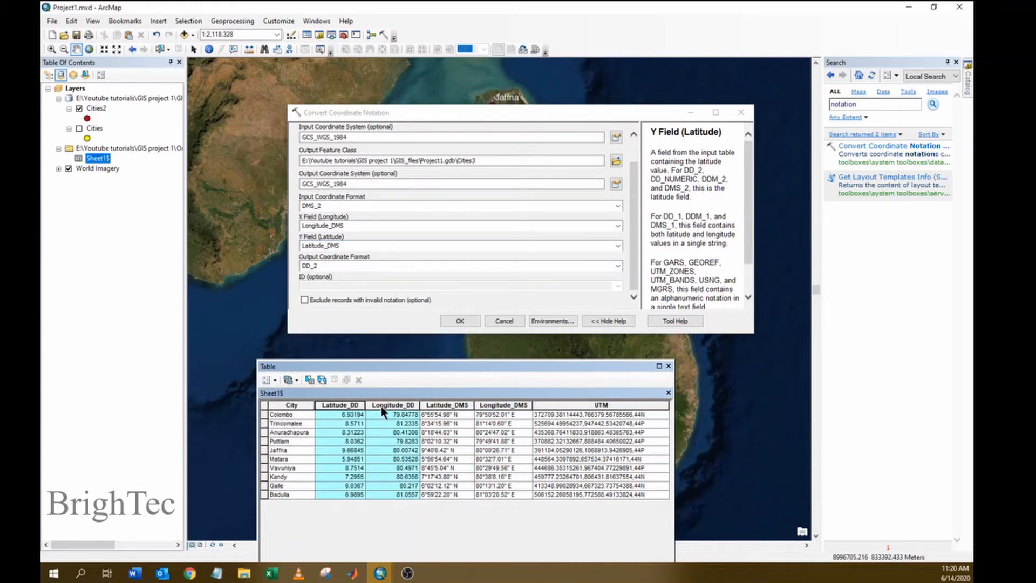
{"action": "left_click_drag", "start_coordinate": [747, 224], "coordinate": [754, 239]}
{"action": "left_click", "coordinate": [416, 266]}
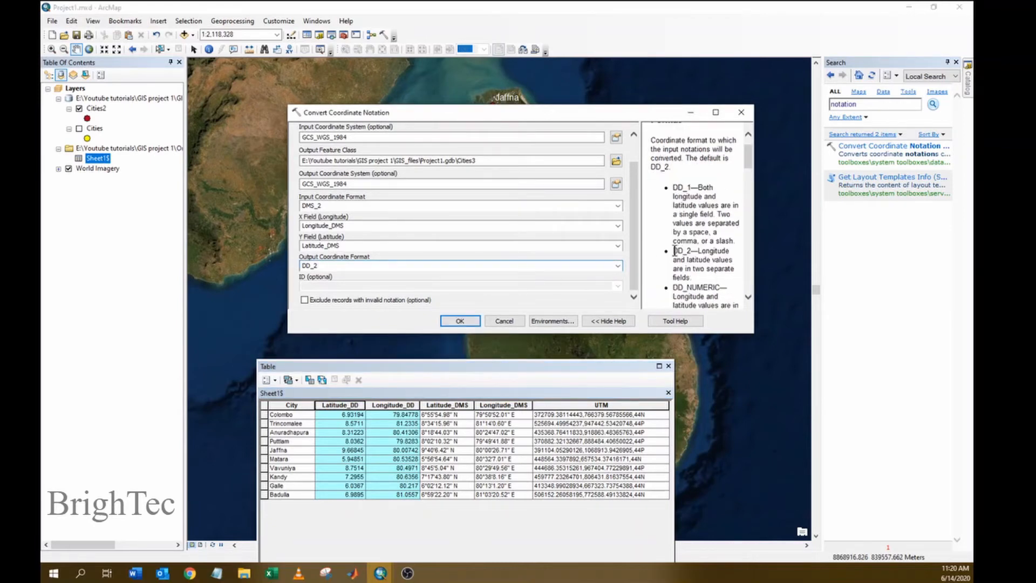
{"action": "left_click_drag", "start_coordinate": [673, 251], "coordinate": [691, 251]}
{"action": "left_click", "coordinate": [618, 268]}
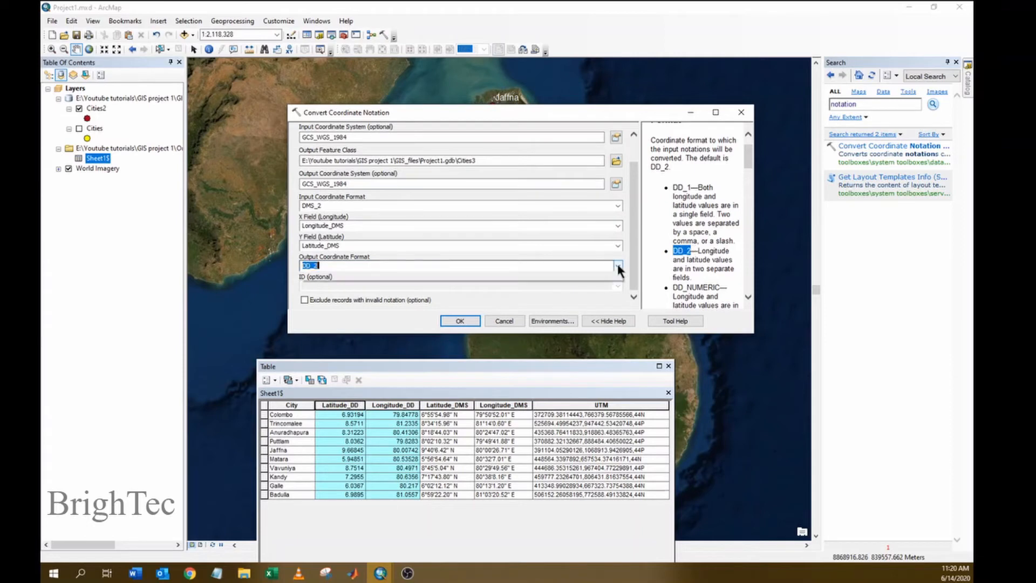
{"action": "left_click", "coordinate": [618, 266]}
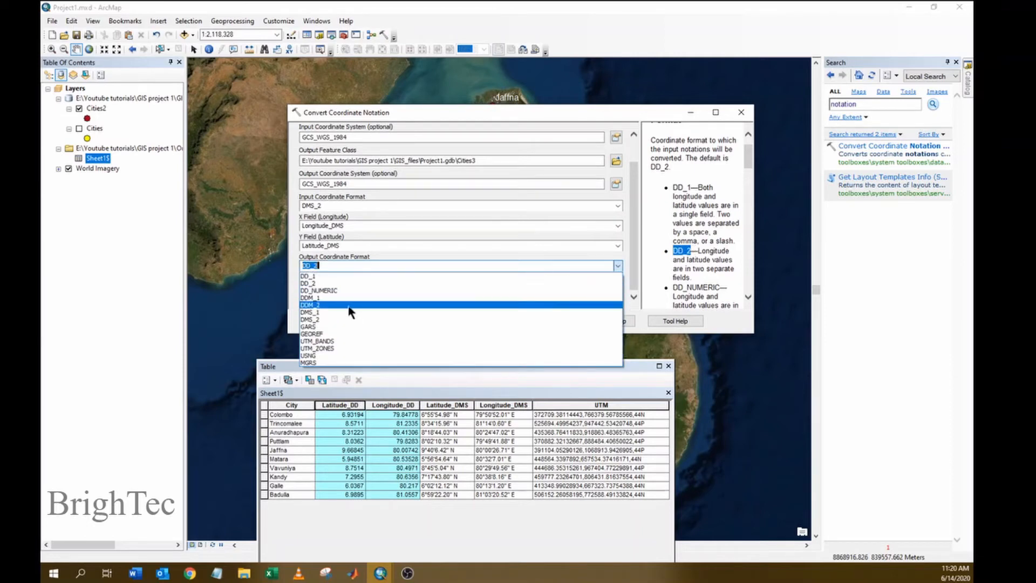
{"action": "left_click", "coordinate": [317, 283]}
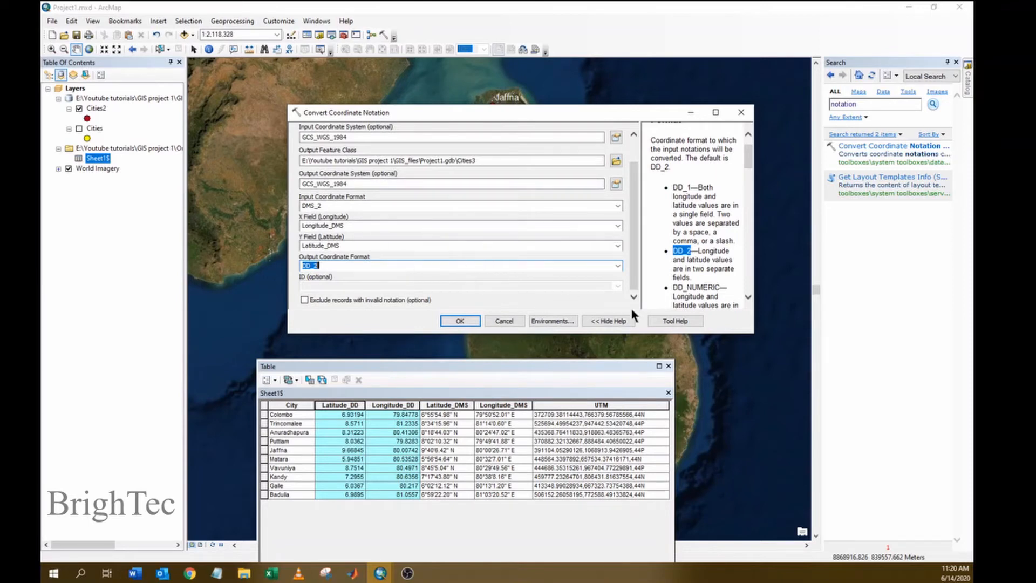
{"action": "left_click", "coordinate": [459, 321]}
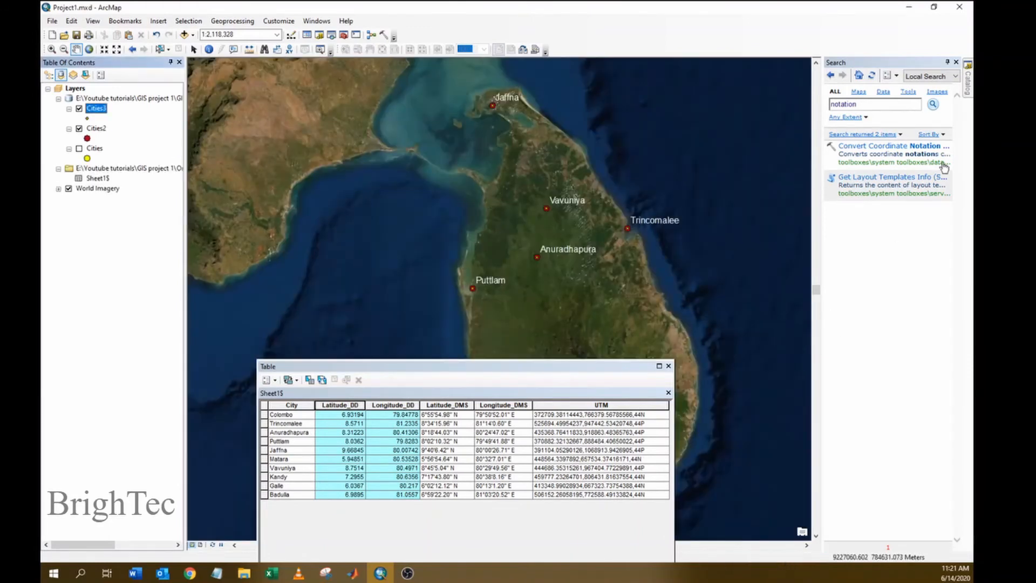
Locate Cities3 in the project geodatabase and enlarge the Cities3 layer's point symbol to size 10
{"action": "left_click", "coordinate": [966, 75]}
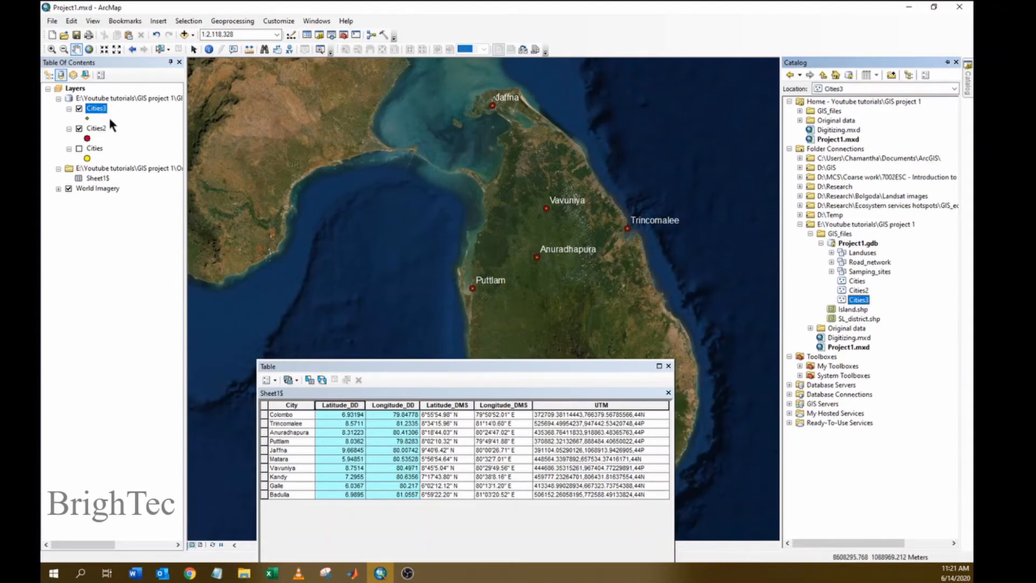
{"action": "left_click", "coordinate": [87, 118]}
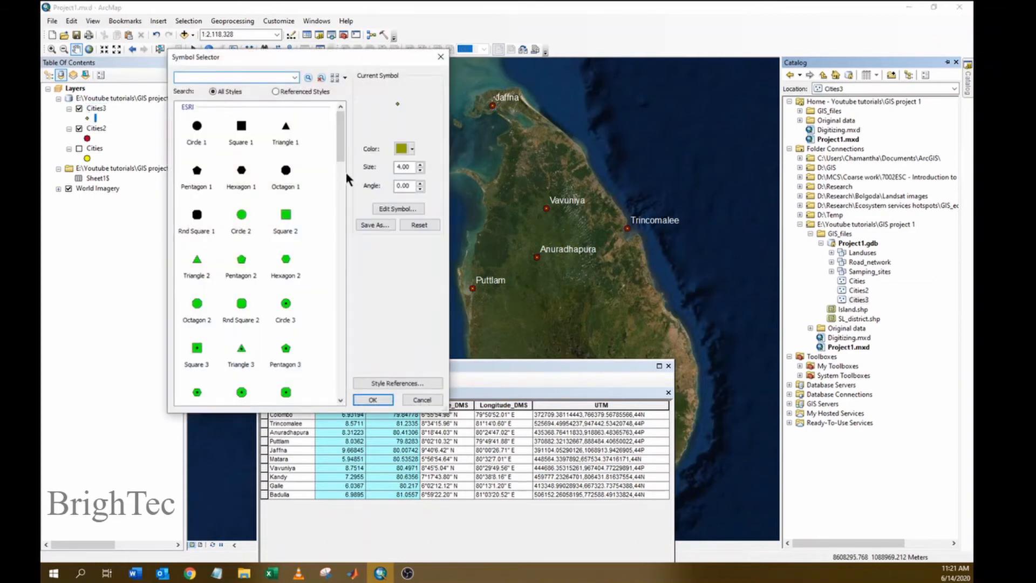
{"action": "left_click", "coordinate": [420, 164]}
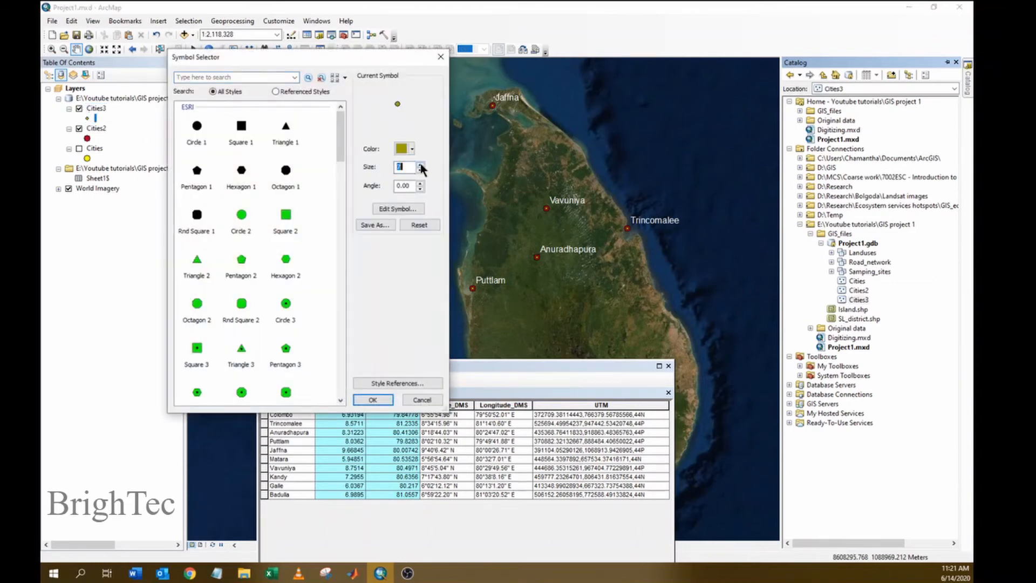
{"action": "left_click", "coordinate": [420, 165]}
{"action": "left_click", "coordinate": [420, 165]}
{"action": "left_click", "coordinate": [421, 165]}
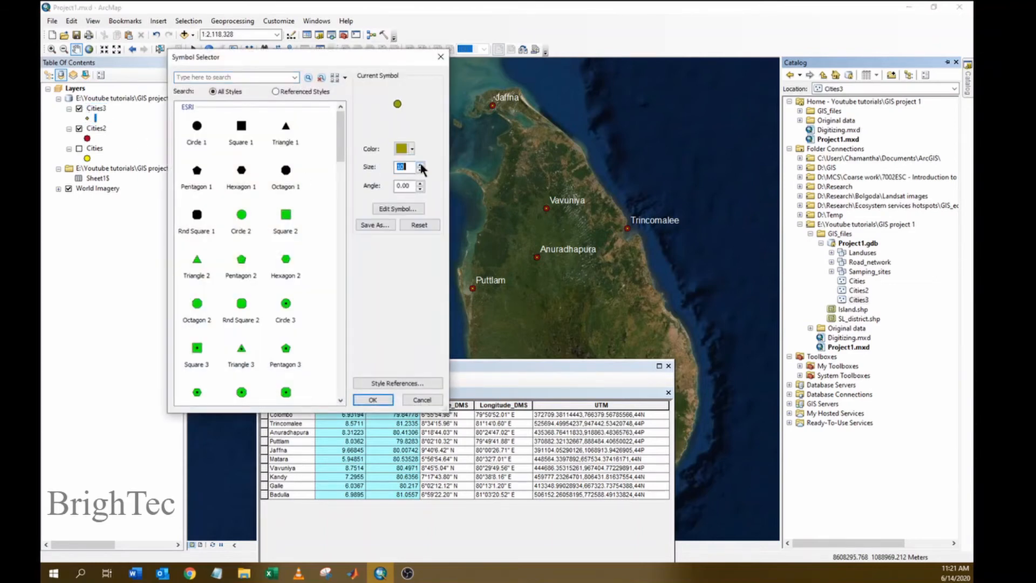
{"action": "left_click", "coordinate": [373, 400]}
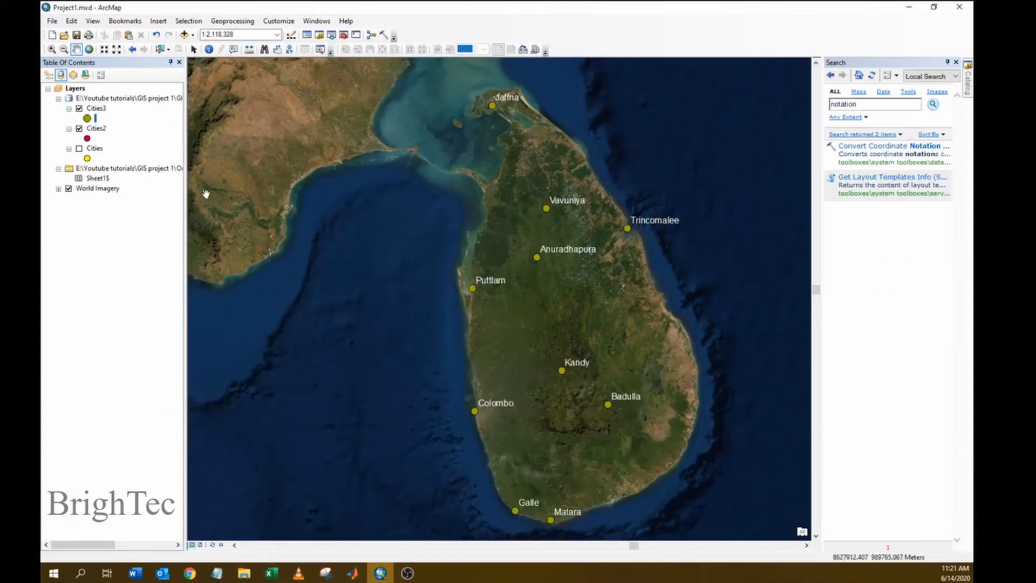
Toggle the visibility of the Cities3 layer to compare its points with Cities2, leaving Cities3 hidden
{"action": "left_click", "coordinate": [80, 108]}
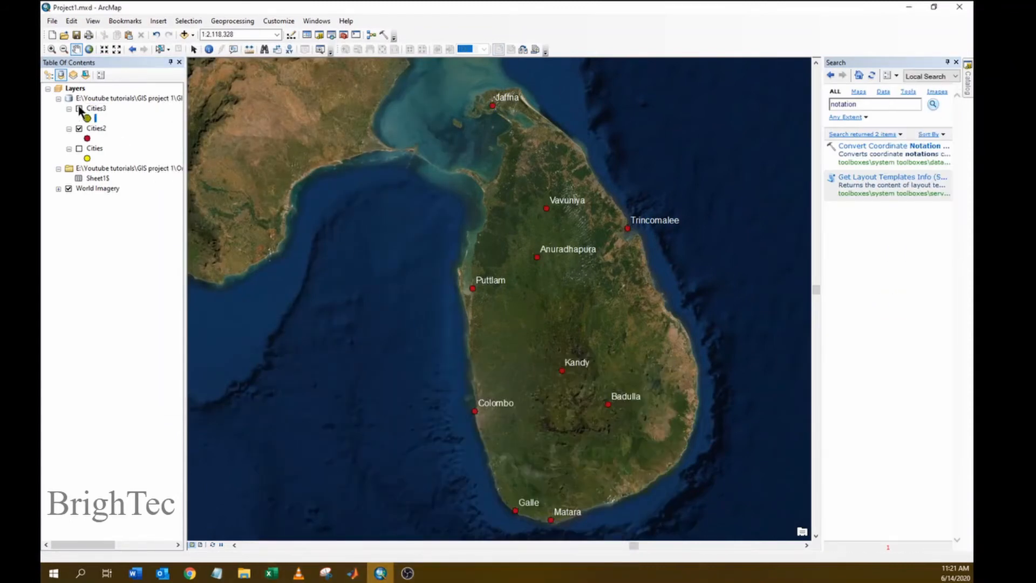
{"action": "left_click", "coordinate": [80, 108]}
{"action": "left_click", "coordinate": [79, 109]}
{"action": "left_click", "coordinate": [80, 109]}
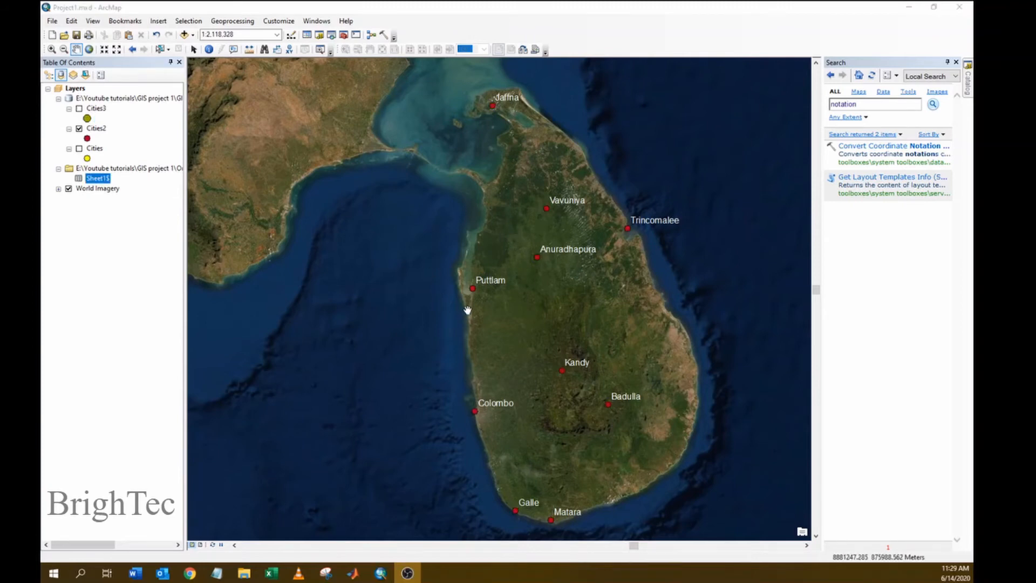
Open the attribute table of Sheet1$ and select the UTM column
{"action": "right_click", "coordinate": [97, 177]}
{"action": "left_click", "coordinate": [130, 182]}
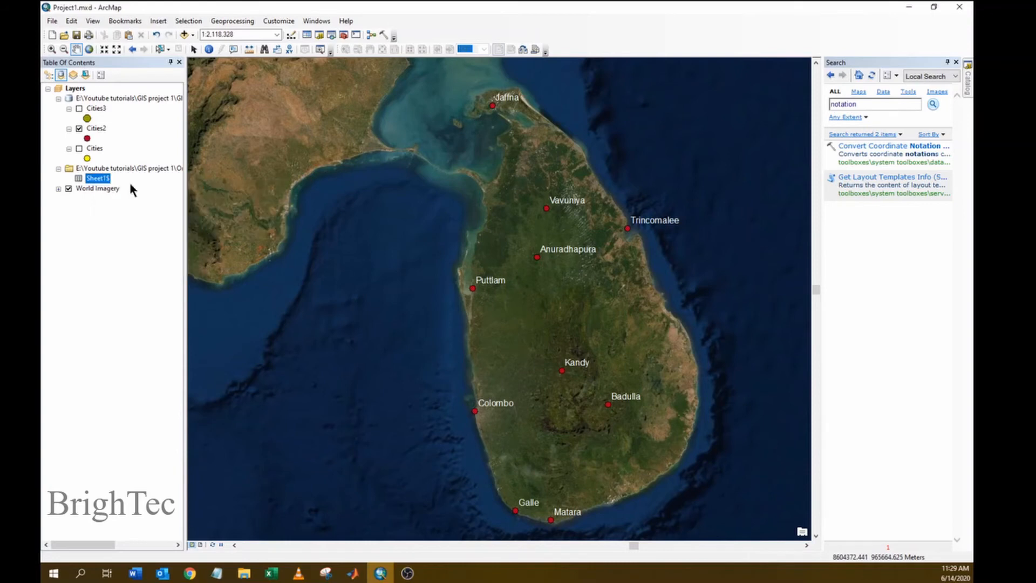
{"action": "left_click", "coordinate": [619, 392]}
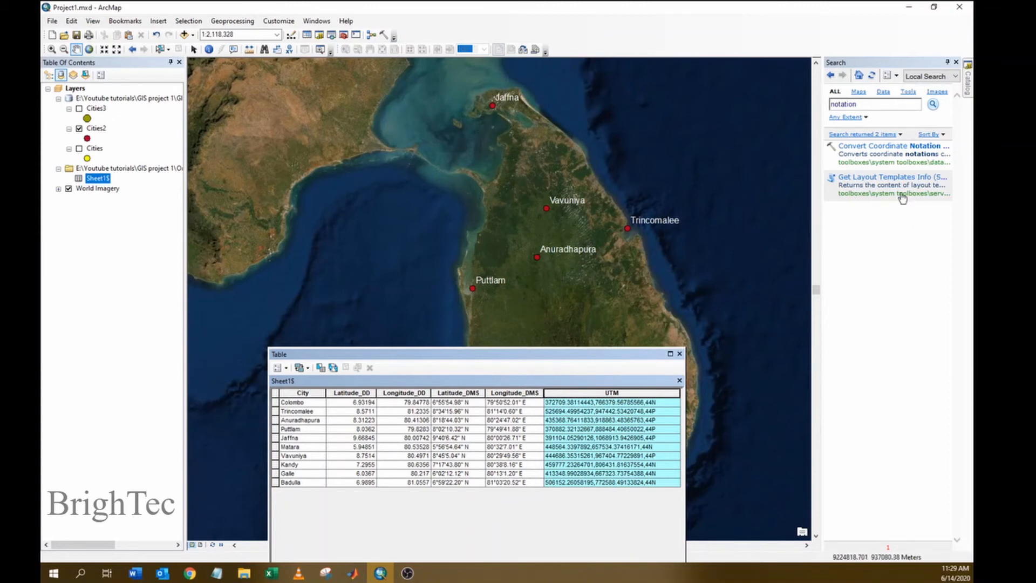
Start the Convert Coordinate Notation tool with Sheet1$ as the input table and check the help for its input coordinate system
{"action": "left_click", "coordinate": [861, 149]}
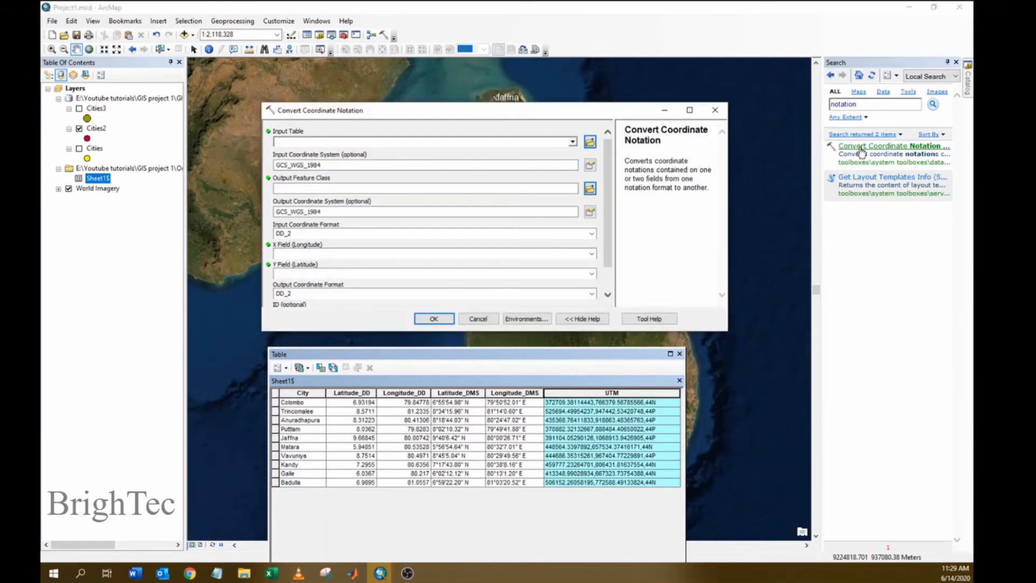
{"action": "left_click", "coordinate": [572, 143]}
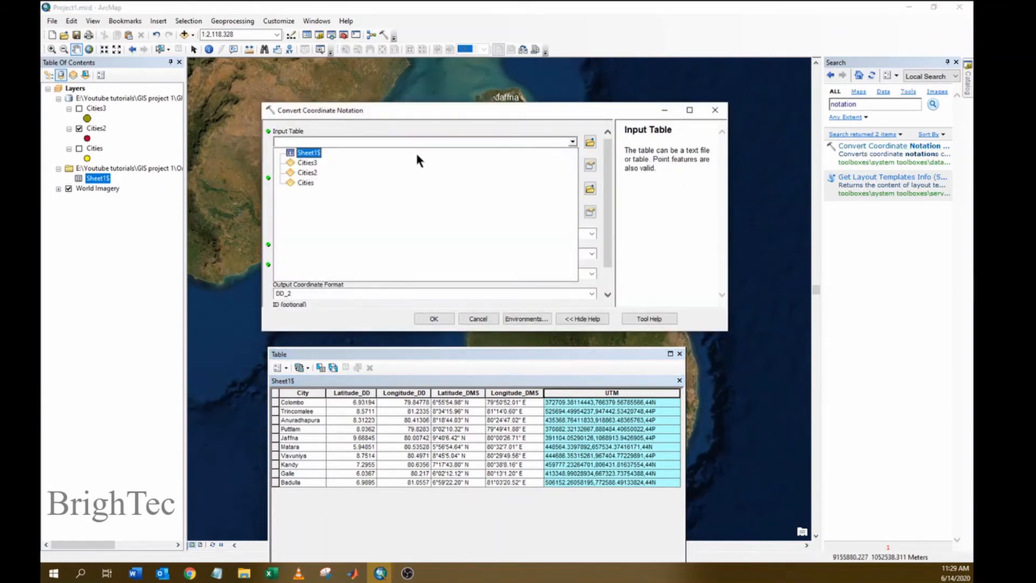
{"action": "left_click", "coordinate": [312, 154]}
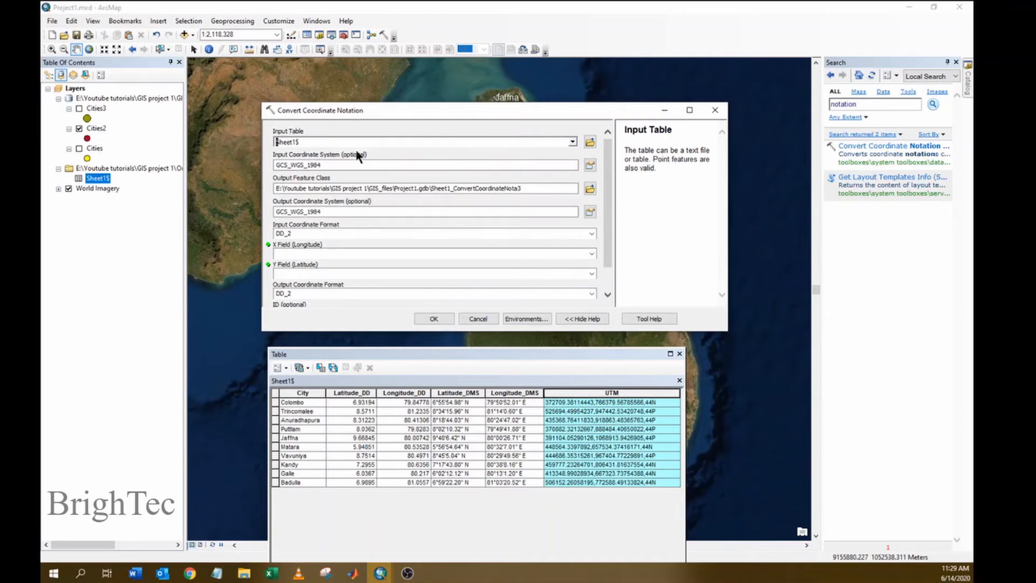
{"action": "left_click", "coordinate": [306, 164]}
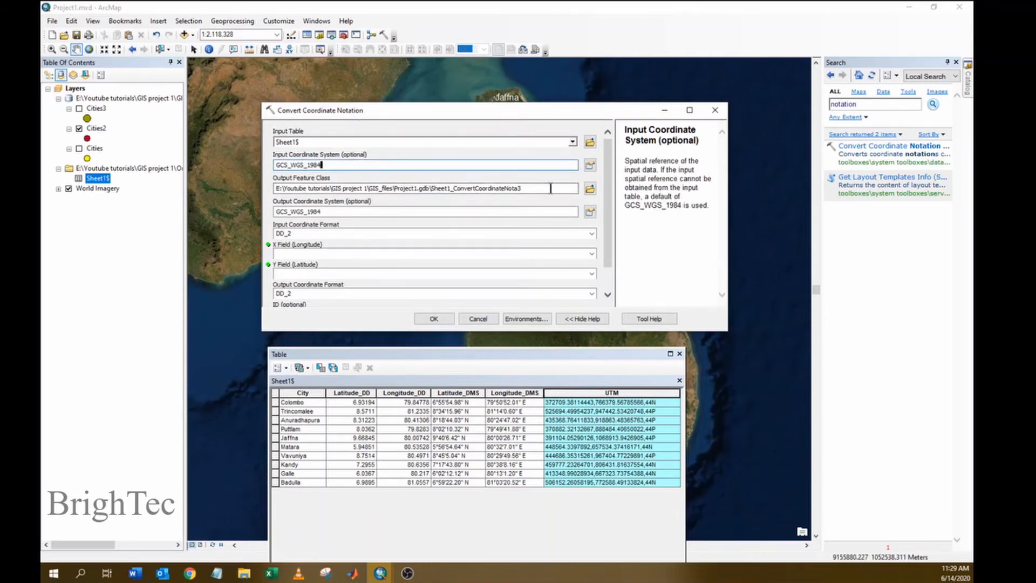
Set the output feature class to Cites4 in Project1.gdb
{"action": "left_click", "coordinate": [457, 188]}
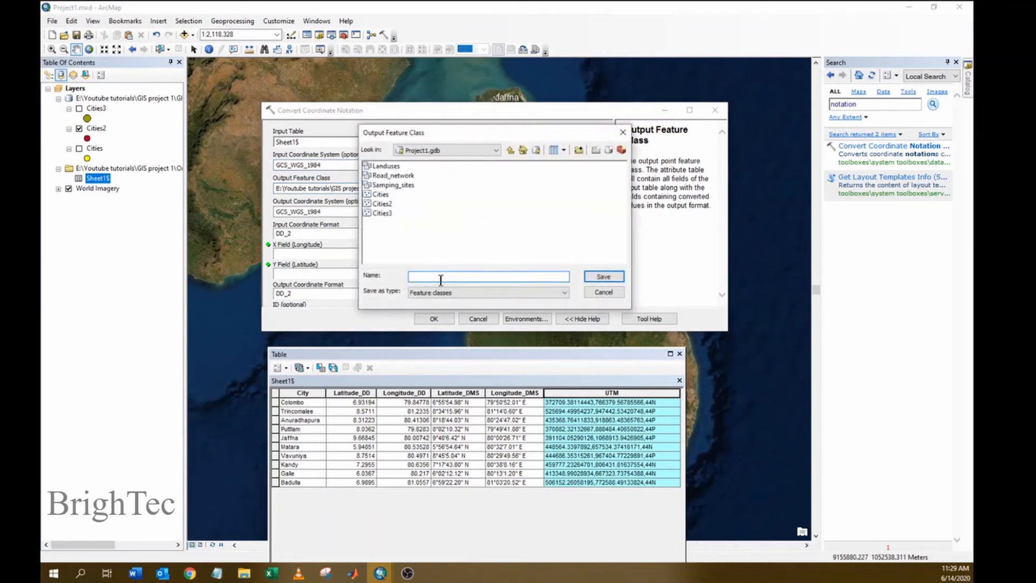
{"action": "type", "text": "Cites4"}
{"action": "left_click", "coordinate": [604, 279]}
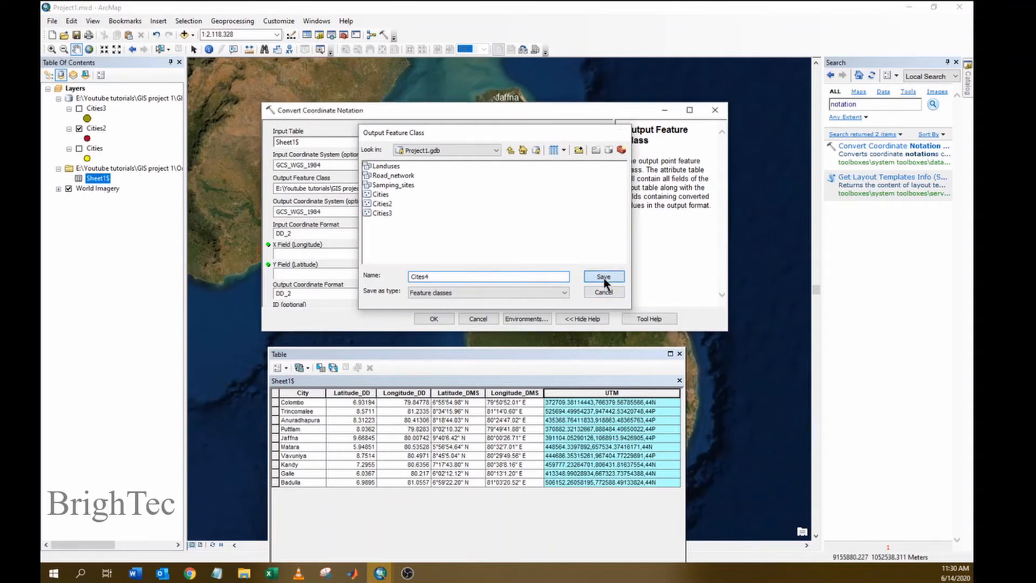
Read the tool help on the input coordinate format to compare UTM_ZONES and UTM_BANDS against the table's UTM values
{"action": "left_click", "coordinate": [324, 233]}
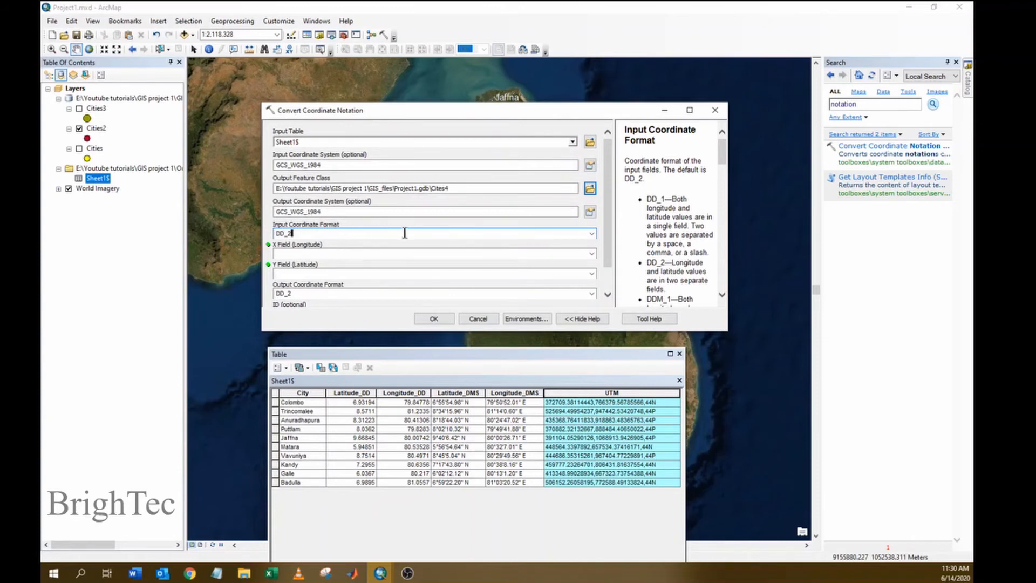
{"action": "left_click_drag", "start_coordinate": [721, 154], "coordinate": [721, 227]}
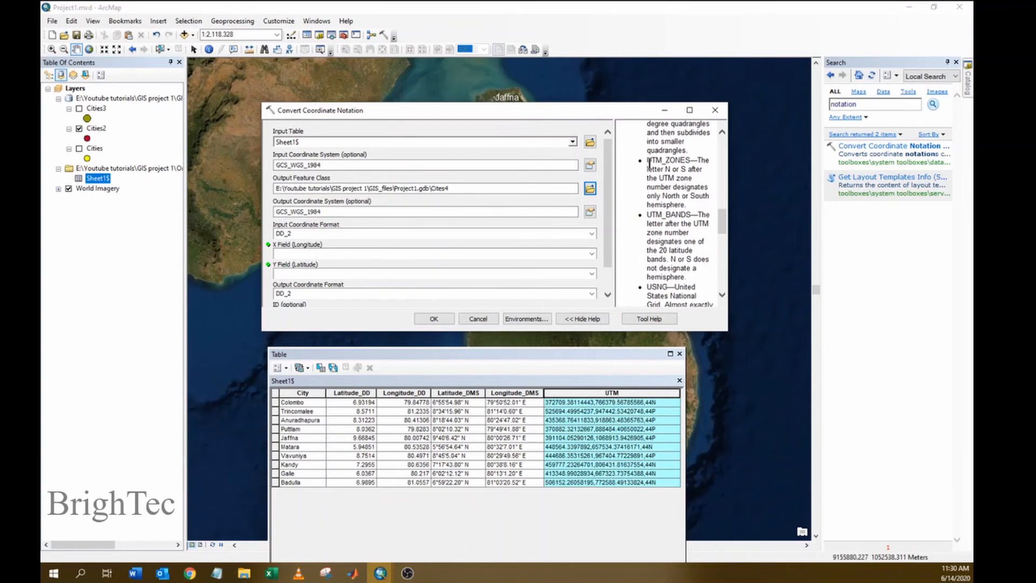
{"action": "left_click_drag", "start_coordinate": [648, 160], "coordinate": [686, 163]}
{"action": "left_click", "coordinate": [648, 213]}
{"action": "left_click_drag", "start_coordinate": [648, 213], "coordinate": [693, 215]}
{"action": "left_click", "coordinate": [691, 179]}
{"action": "left_click_drag", "start_coordinate": [664, 195], "coordinate": [711, 195]}
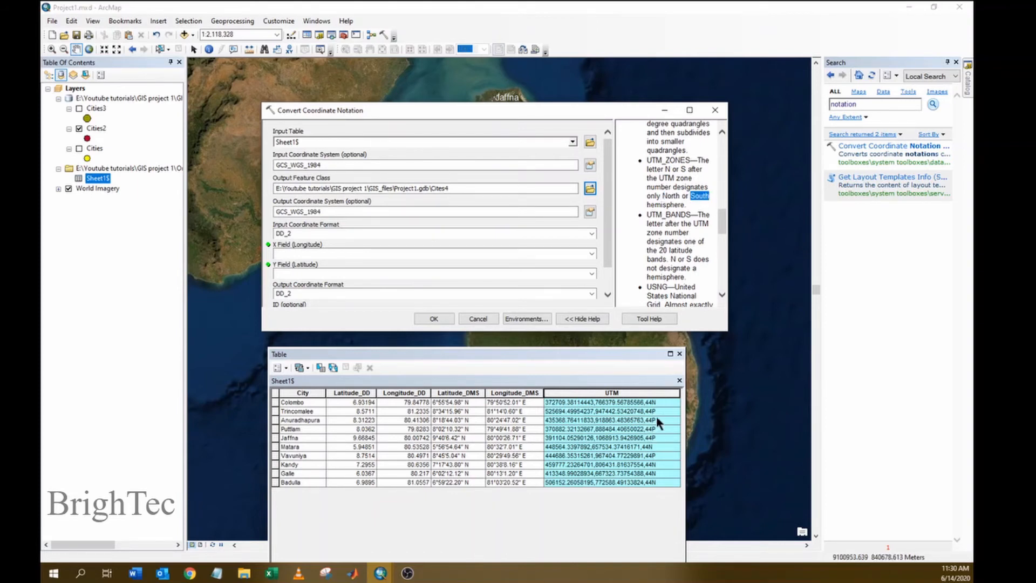
{"action": "left_click_drag", "start_coordinate": [648, 214], "coordinate": [676, 214]}
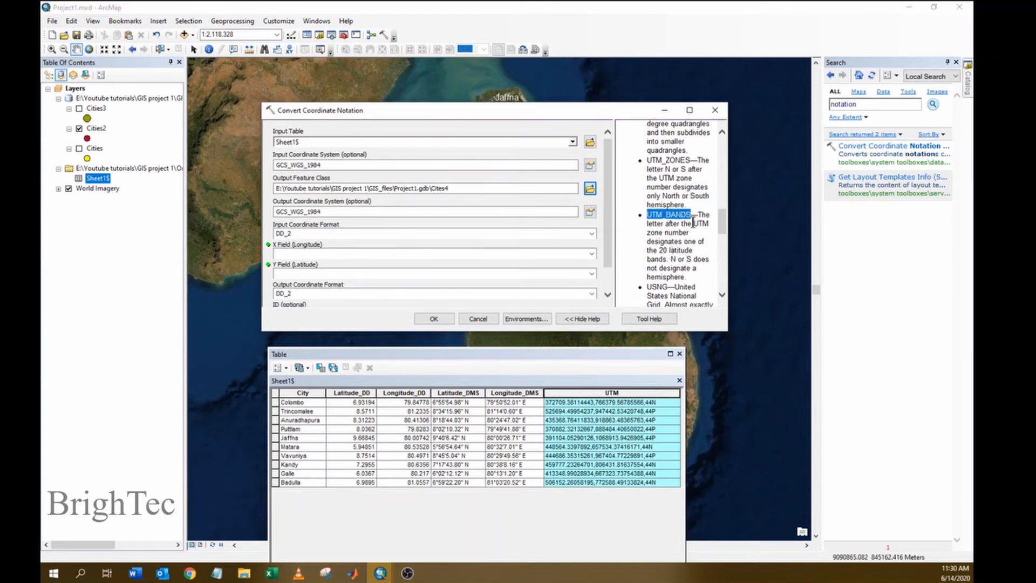
{"action": "left_click_drag", "start_coordinate": [694, 222], "coordinate": [699, 235]}
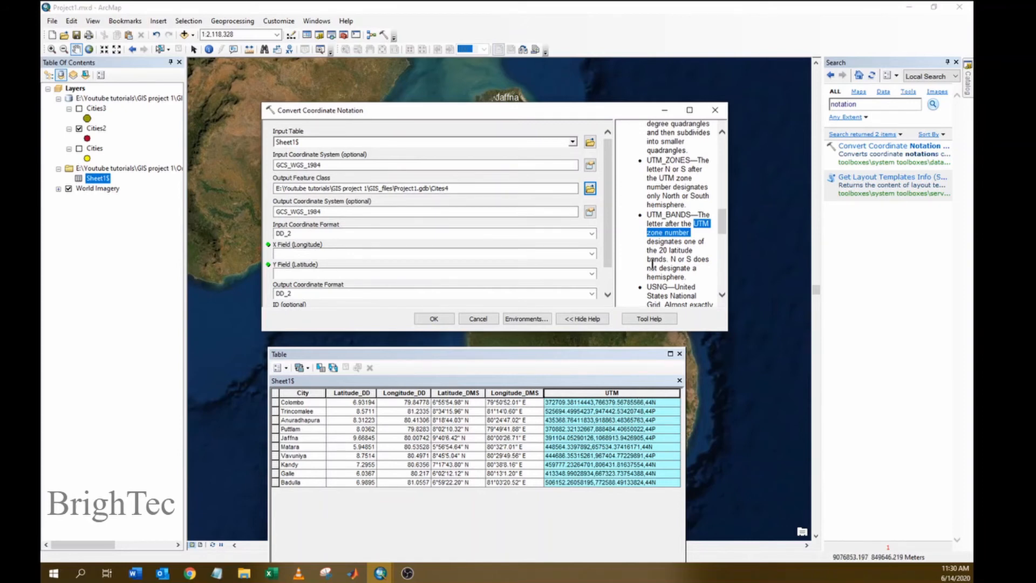
{"action": "left_click_drag", "start_coordinate": [647, 214], "coordinate": [689, 215]}
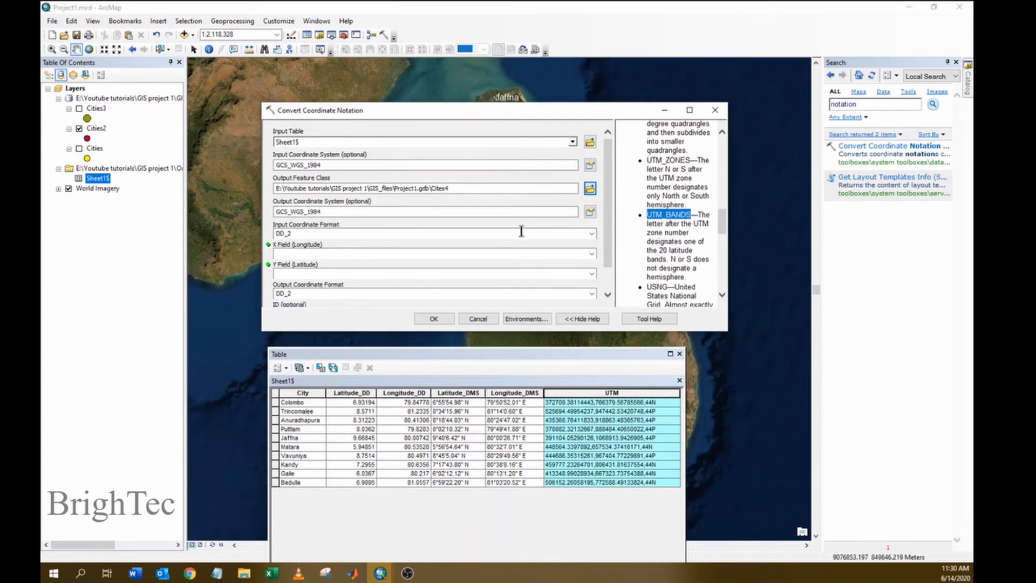
Set the input coordinate format to UTM_BANDS and the X field to UTM, and run the conversion with DD_2 output
{"action": "left_click", "coordinate": [591, 234]}
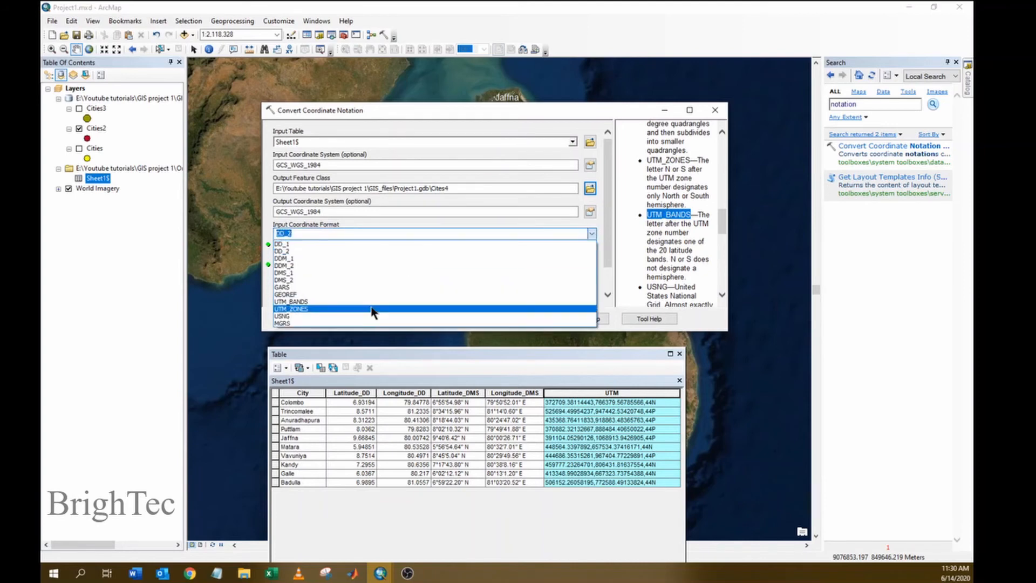
{"action": "left_click", "coordinate": [311, 302]}
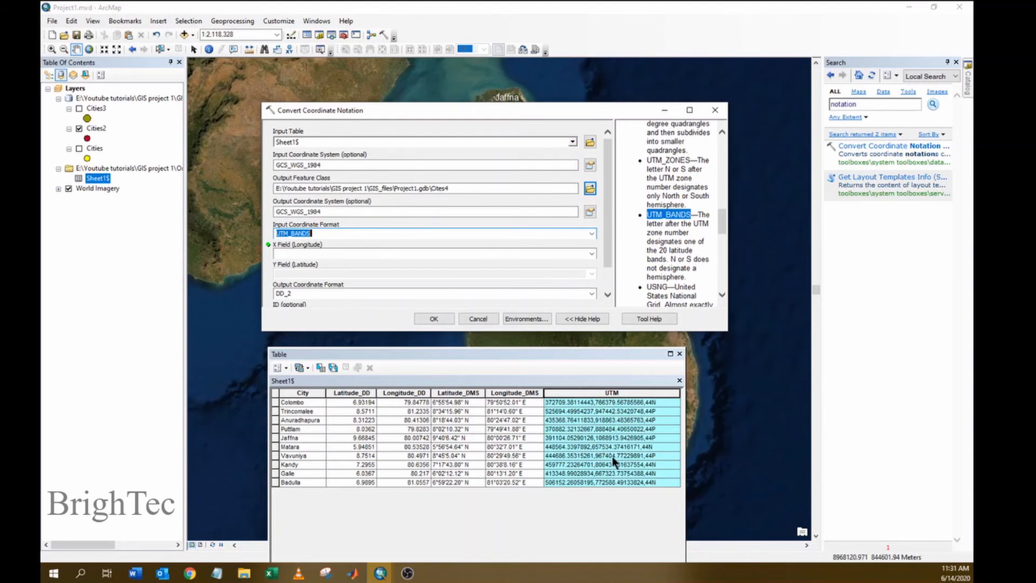
{"action": "left_click", "coordinate": [591, 253]}
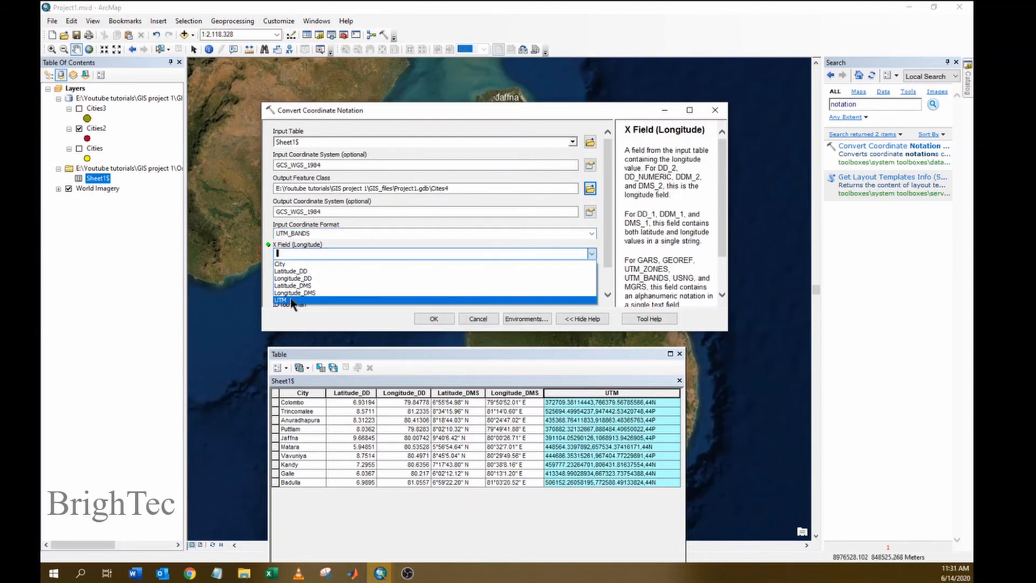
{"action": "left_click", "coordinate": [292, 301]}
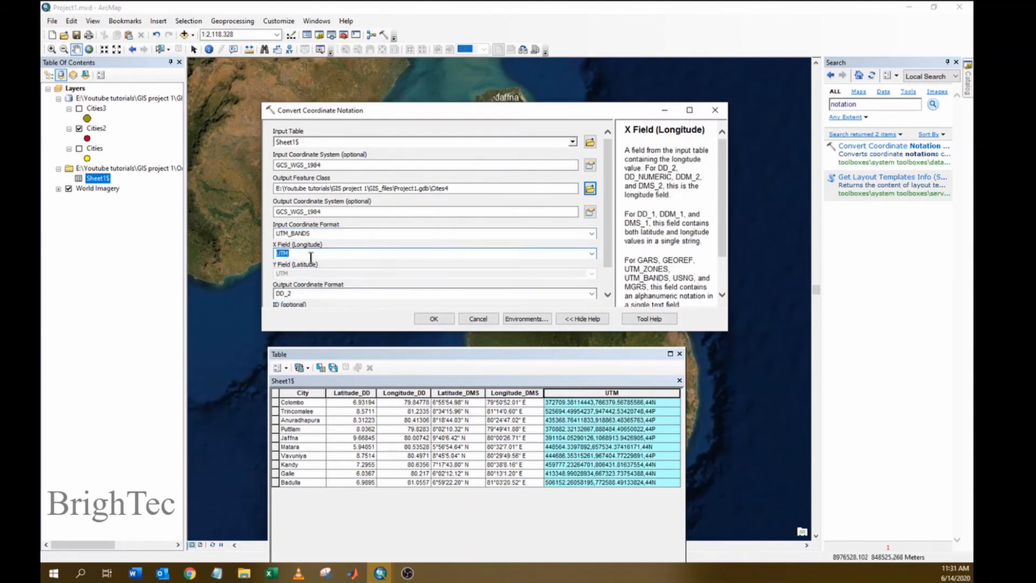
{"action": "left_click_drag", "start_coordinate": [609, 251], "coordinate": [589, 283]}
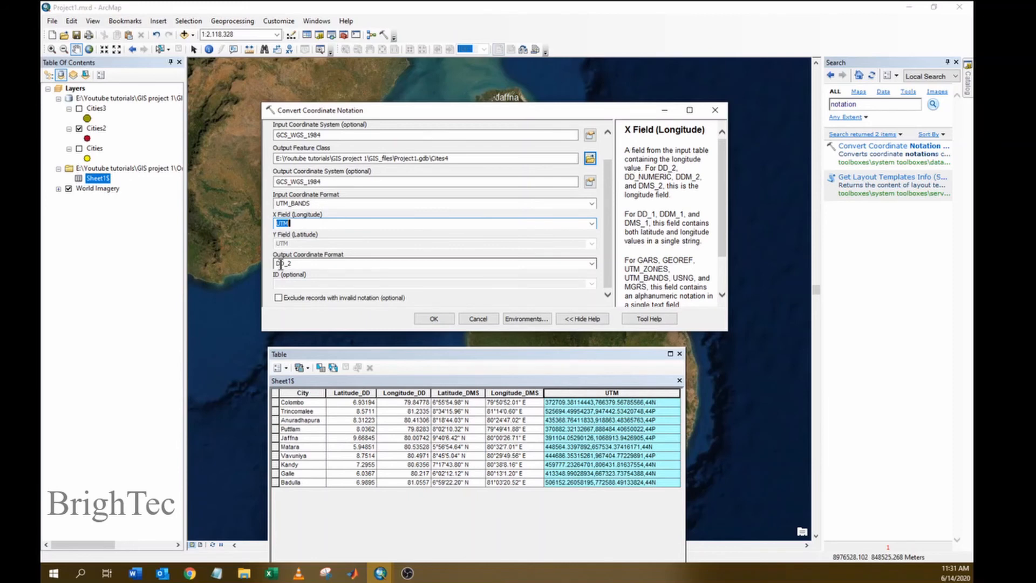
{"action": "left_click", "coordinate": [434, 319]}
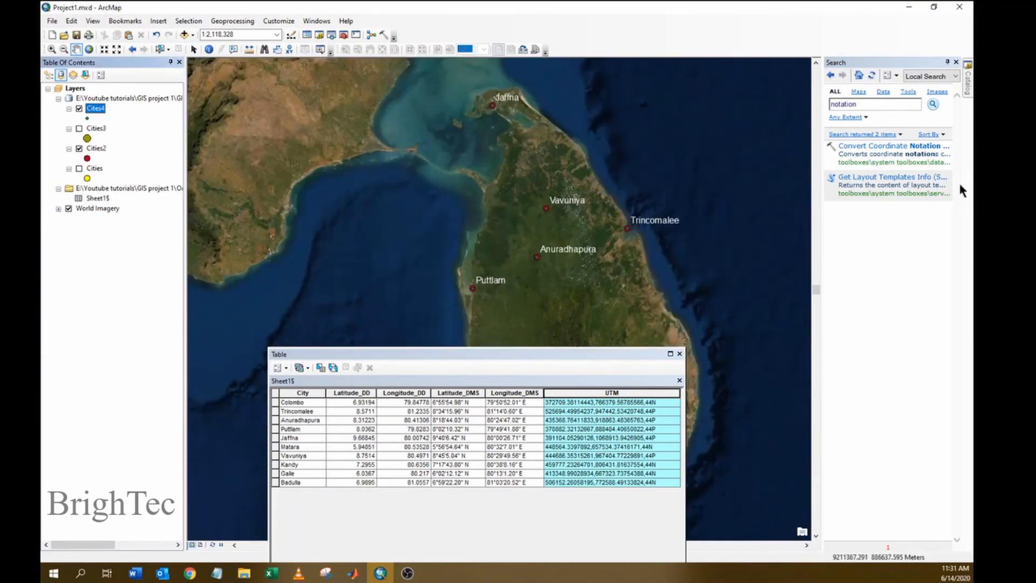
Locate the new Cites4 feature class in Project1.gdb in the Catalog
{"action": "left_click", "coordinate": [973, 81]}
{"action": "left_click", "coordinate": [860, 280]}
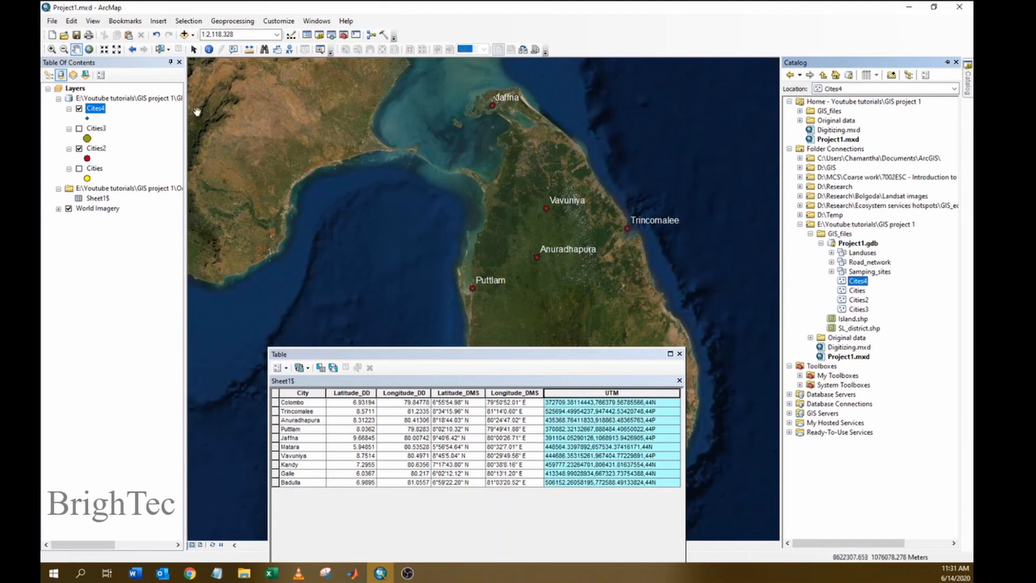
Enlarge the point symbol of the Cites4 layer and close the Sheet1$ table to uncover the map
{"action": "left_click", "coordinate": [86, 118]}
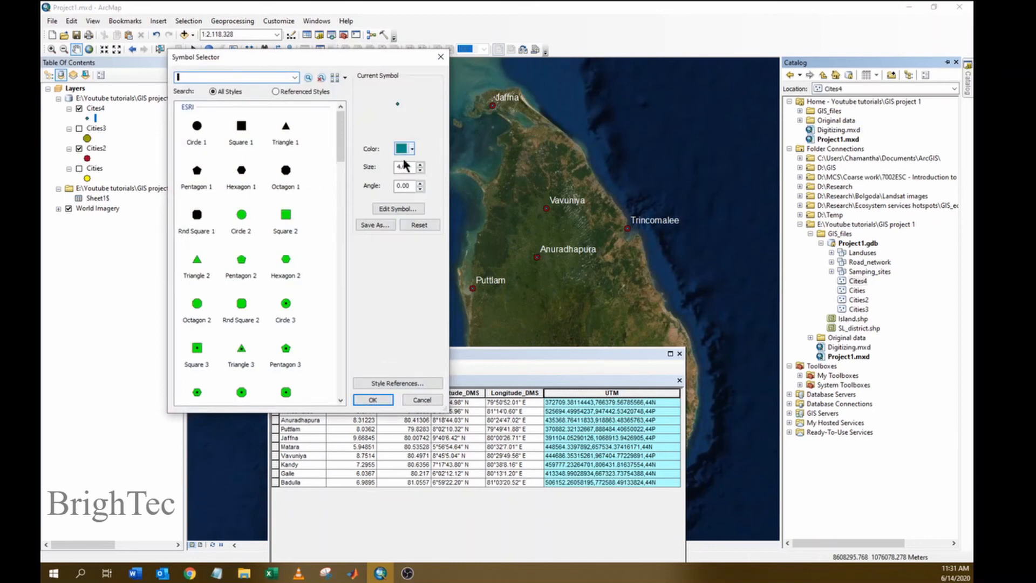
{"action": "left_click", "coordinate": [420, 164]}
{"action": "left_click", "coordinate": [421, 164]}
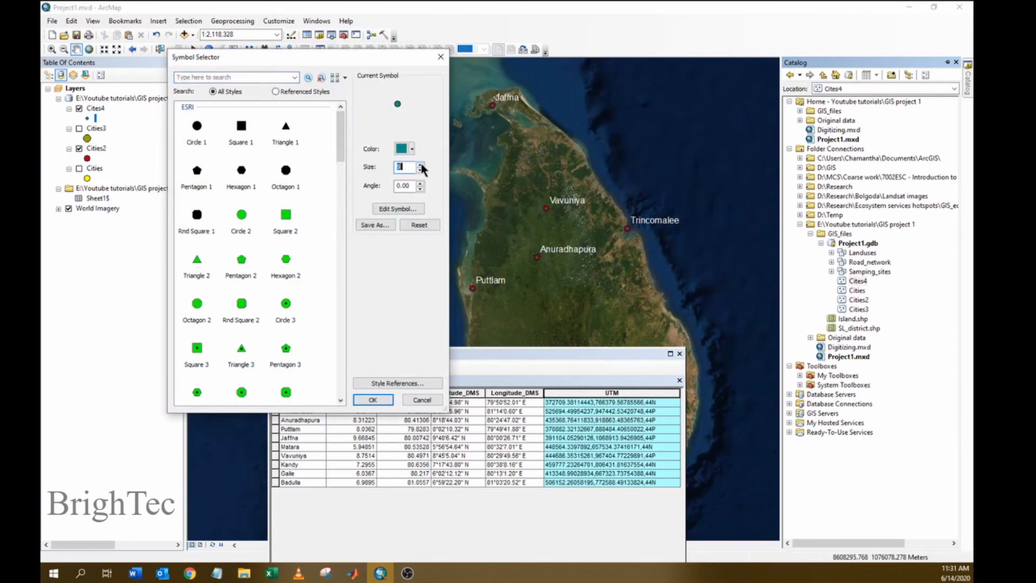
{"action": "left_click", "coordinate": [381, 399]}
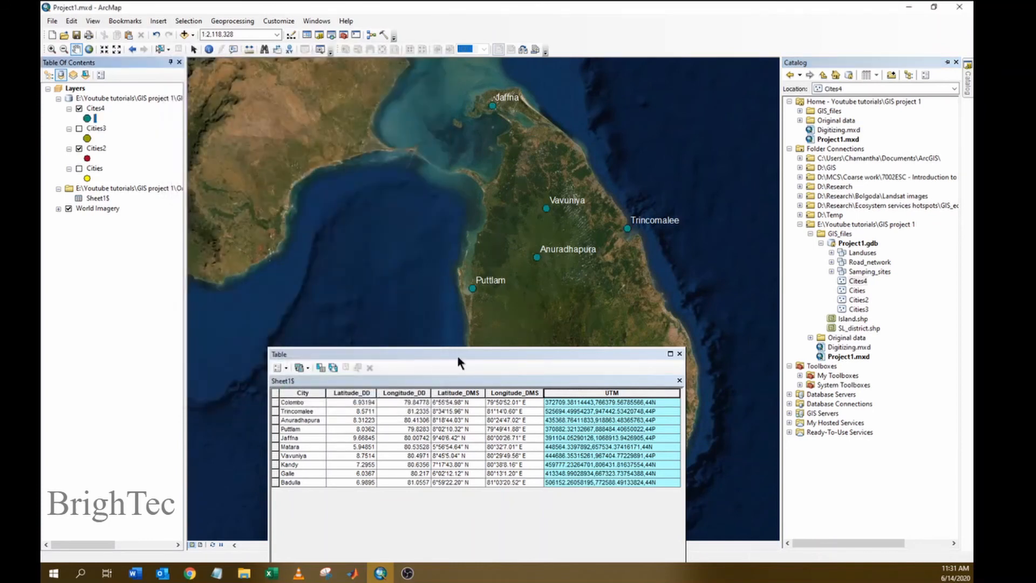
{"action": "left_click_drag", "start_coordinate": [649, 351], "coordinate": [627, 512]}
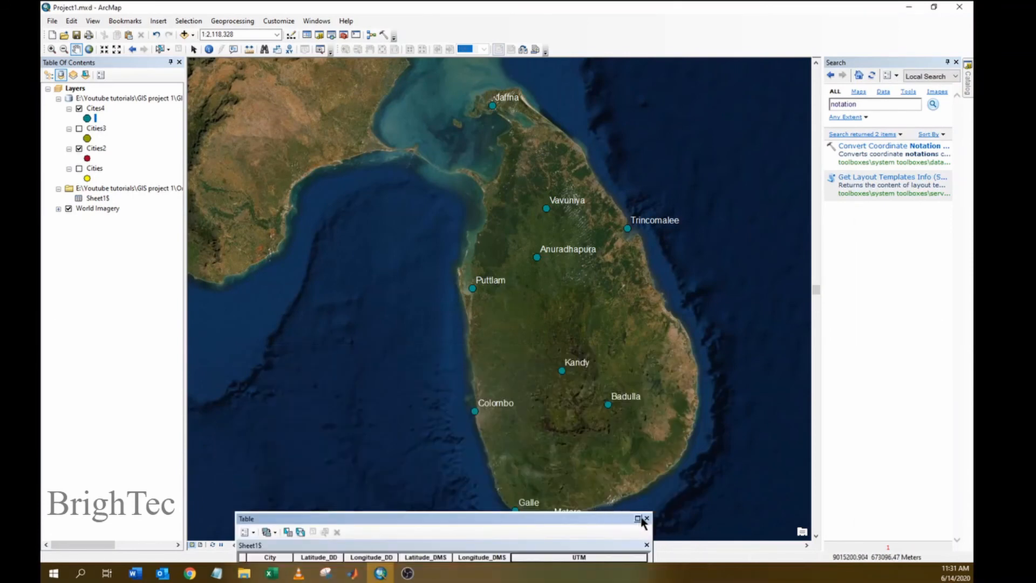
{"action": "left_click", "coordinate": [645, 519]}
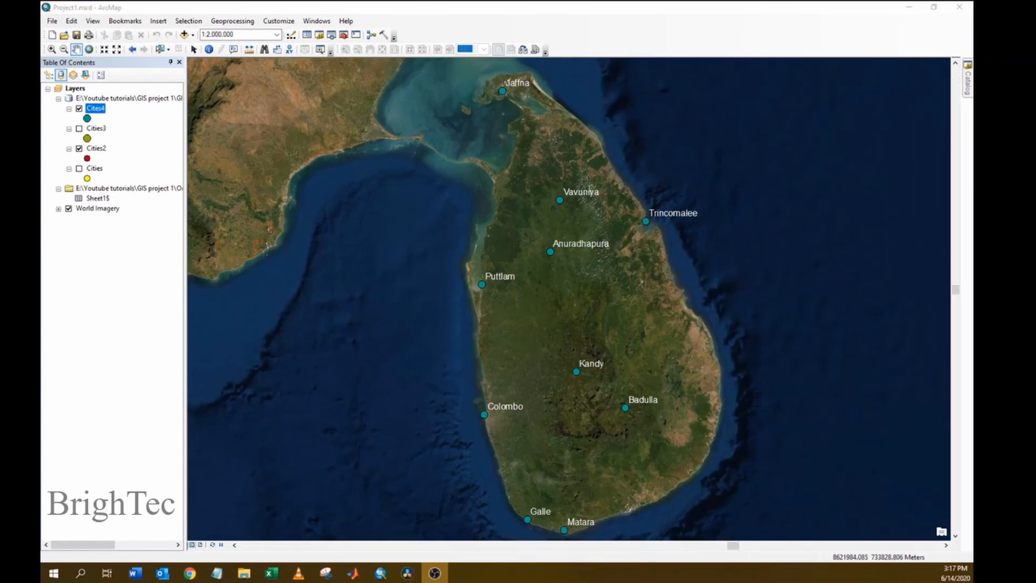
Examine the converted DDLat and DDLon columns in the Cites4 attribute table and close the table
{"action": "right_click", "coordinate": [89, 109]}
{"action": "left_click", "coordinate": [146, 140]}
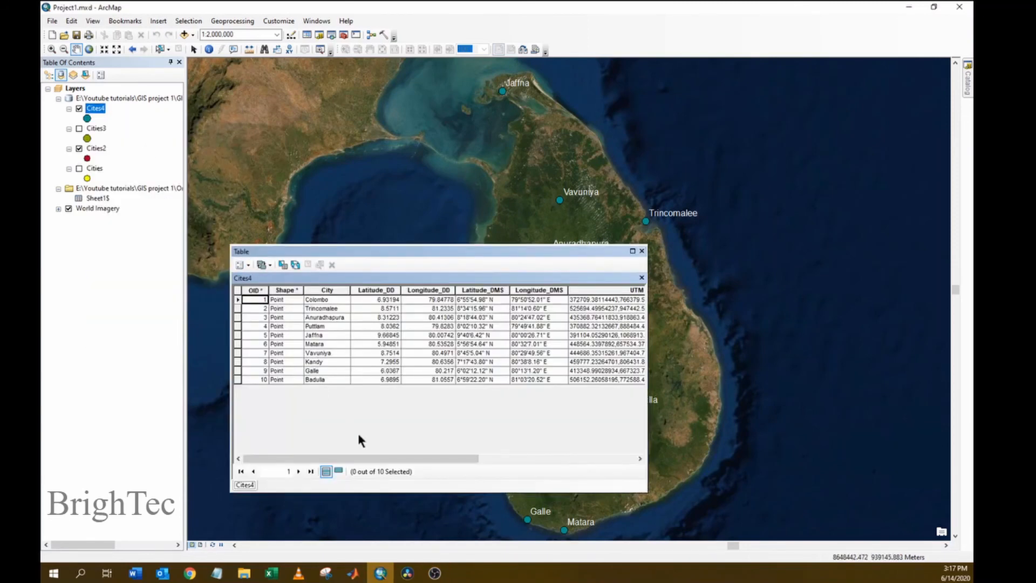
{"action": "left_click_drag", "start_coordinate": [381, 462], "coordinate": [564, 461]}
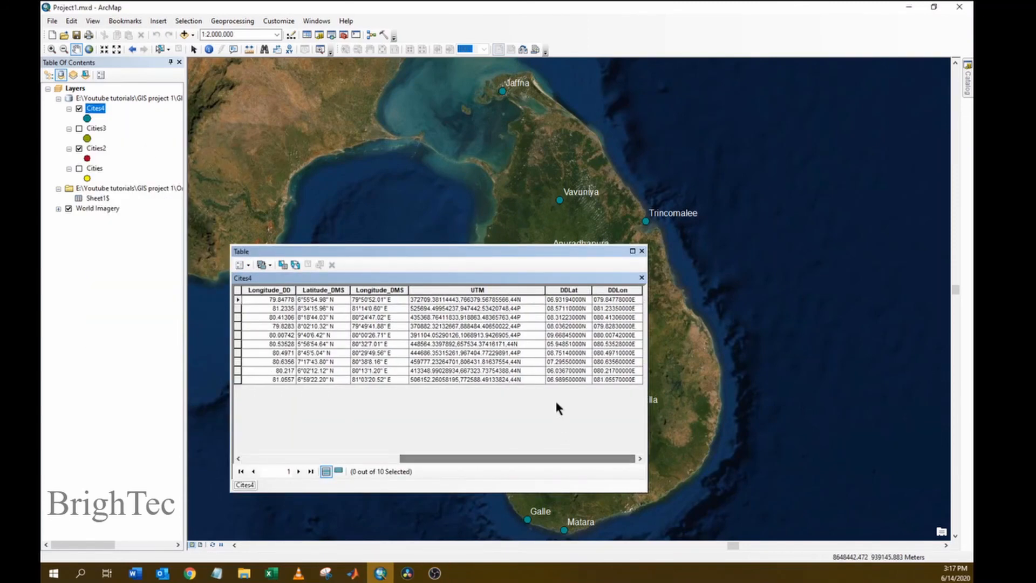
{"action": "left_click_drag", "start_coordinate": [569, 289], "coordinate": [617, 293]}
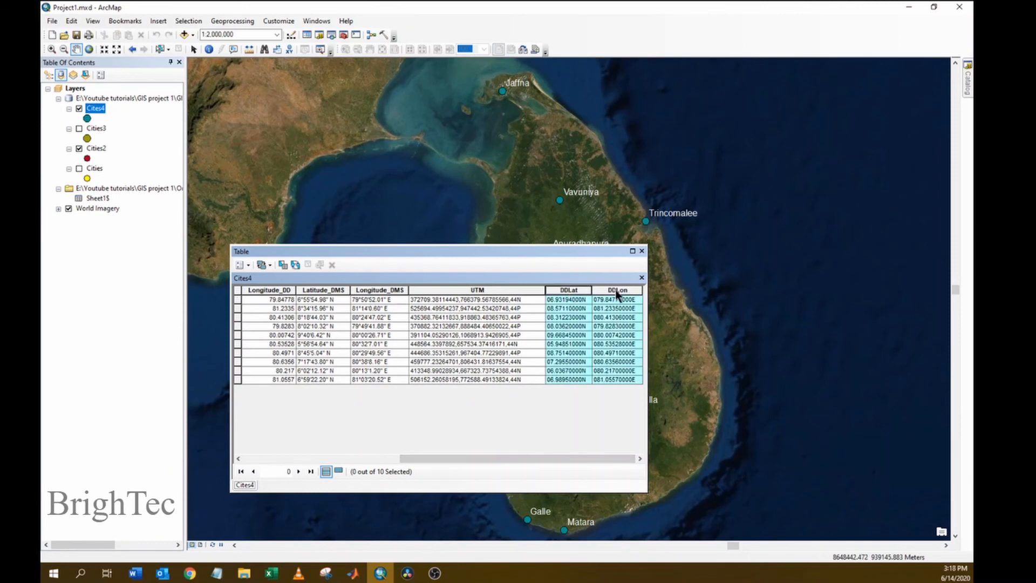
{"action": "left_click", "coordinate": [642, 251]}
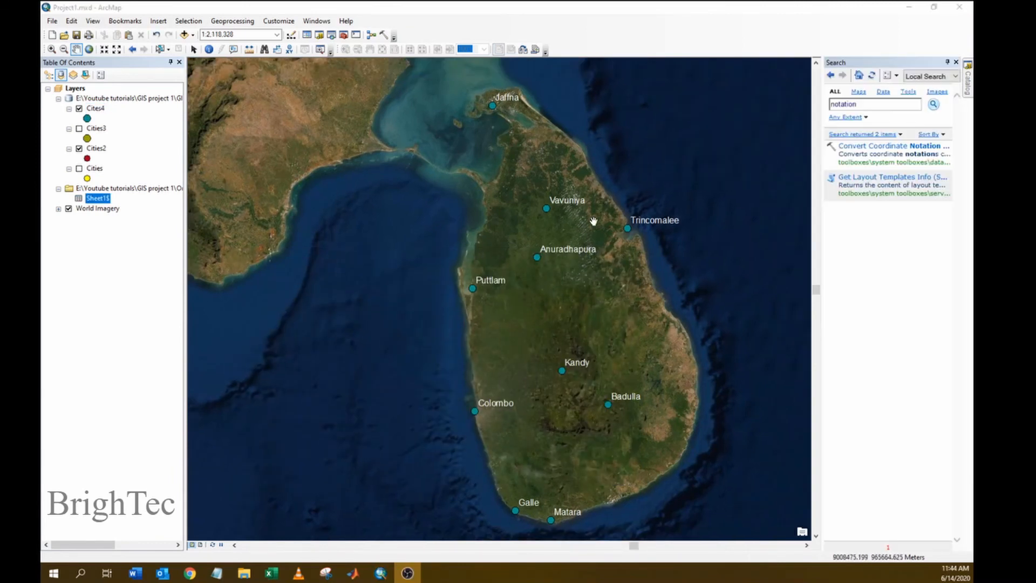
Start a new Convert Coordinate Notation run and open the attribute table of Sheet1$ below its dialog
{"action": "left_click", "coordinate": [845, 152]}
{"action": "left_click", "coordinate": [844, 151]}
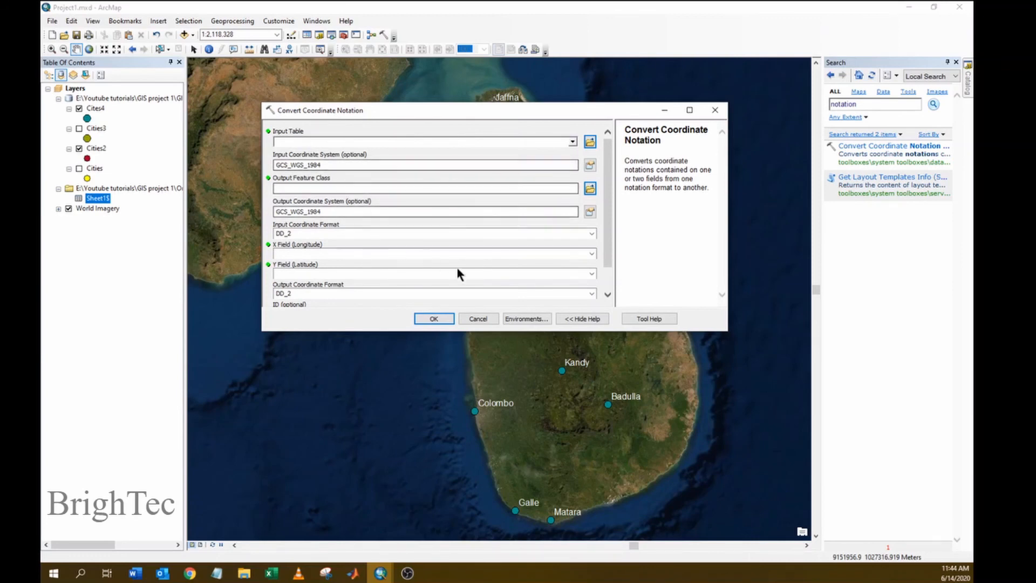
{"action": "right_click", "coordinate": [97, 199]}
{"action": "left_click", "coordinate": [113, 201]}
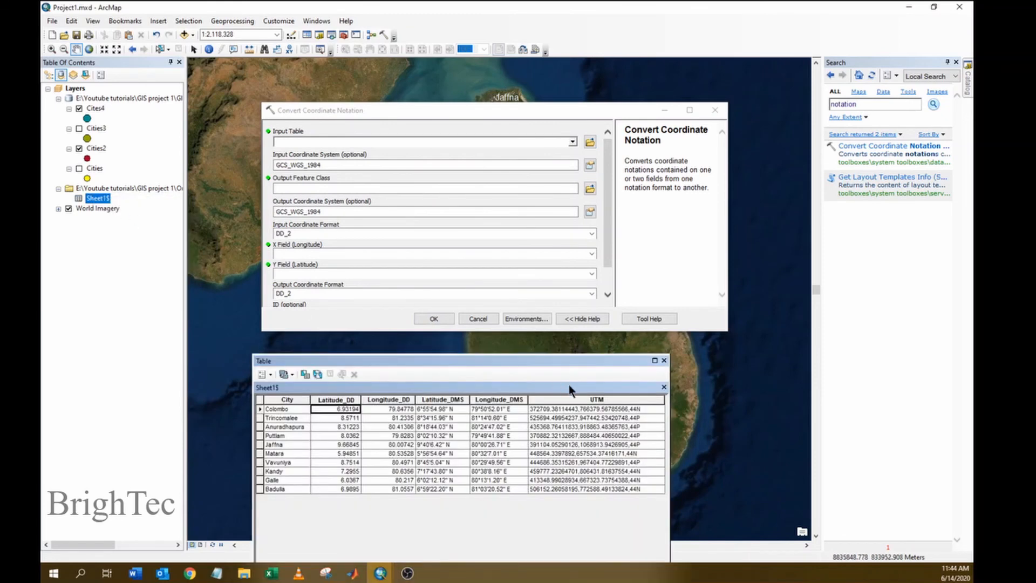
{"action": "left_click_drag", "start_coordinate": [526, 364], "coordinate": [538, 353]}
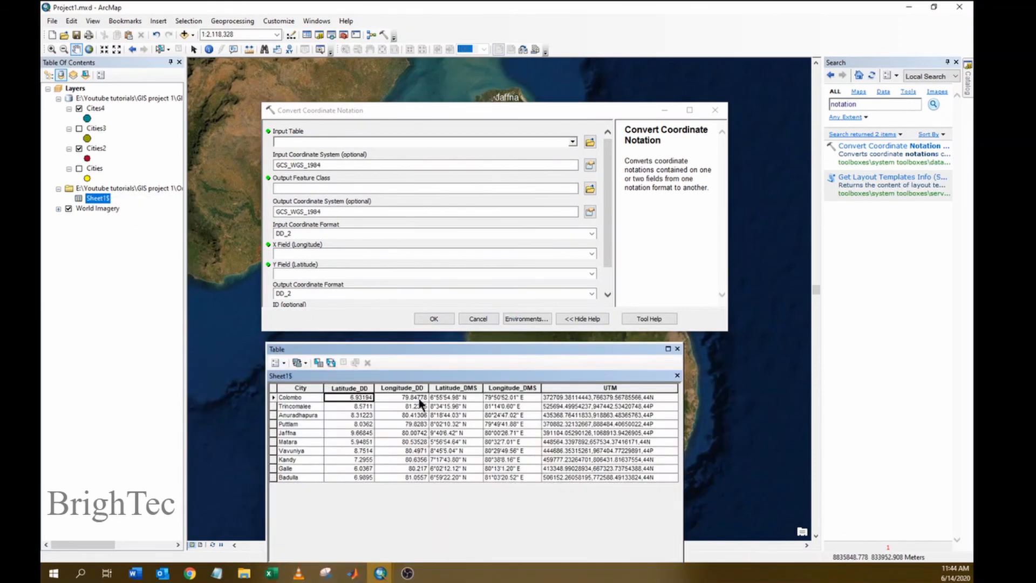